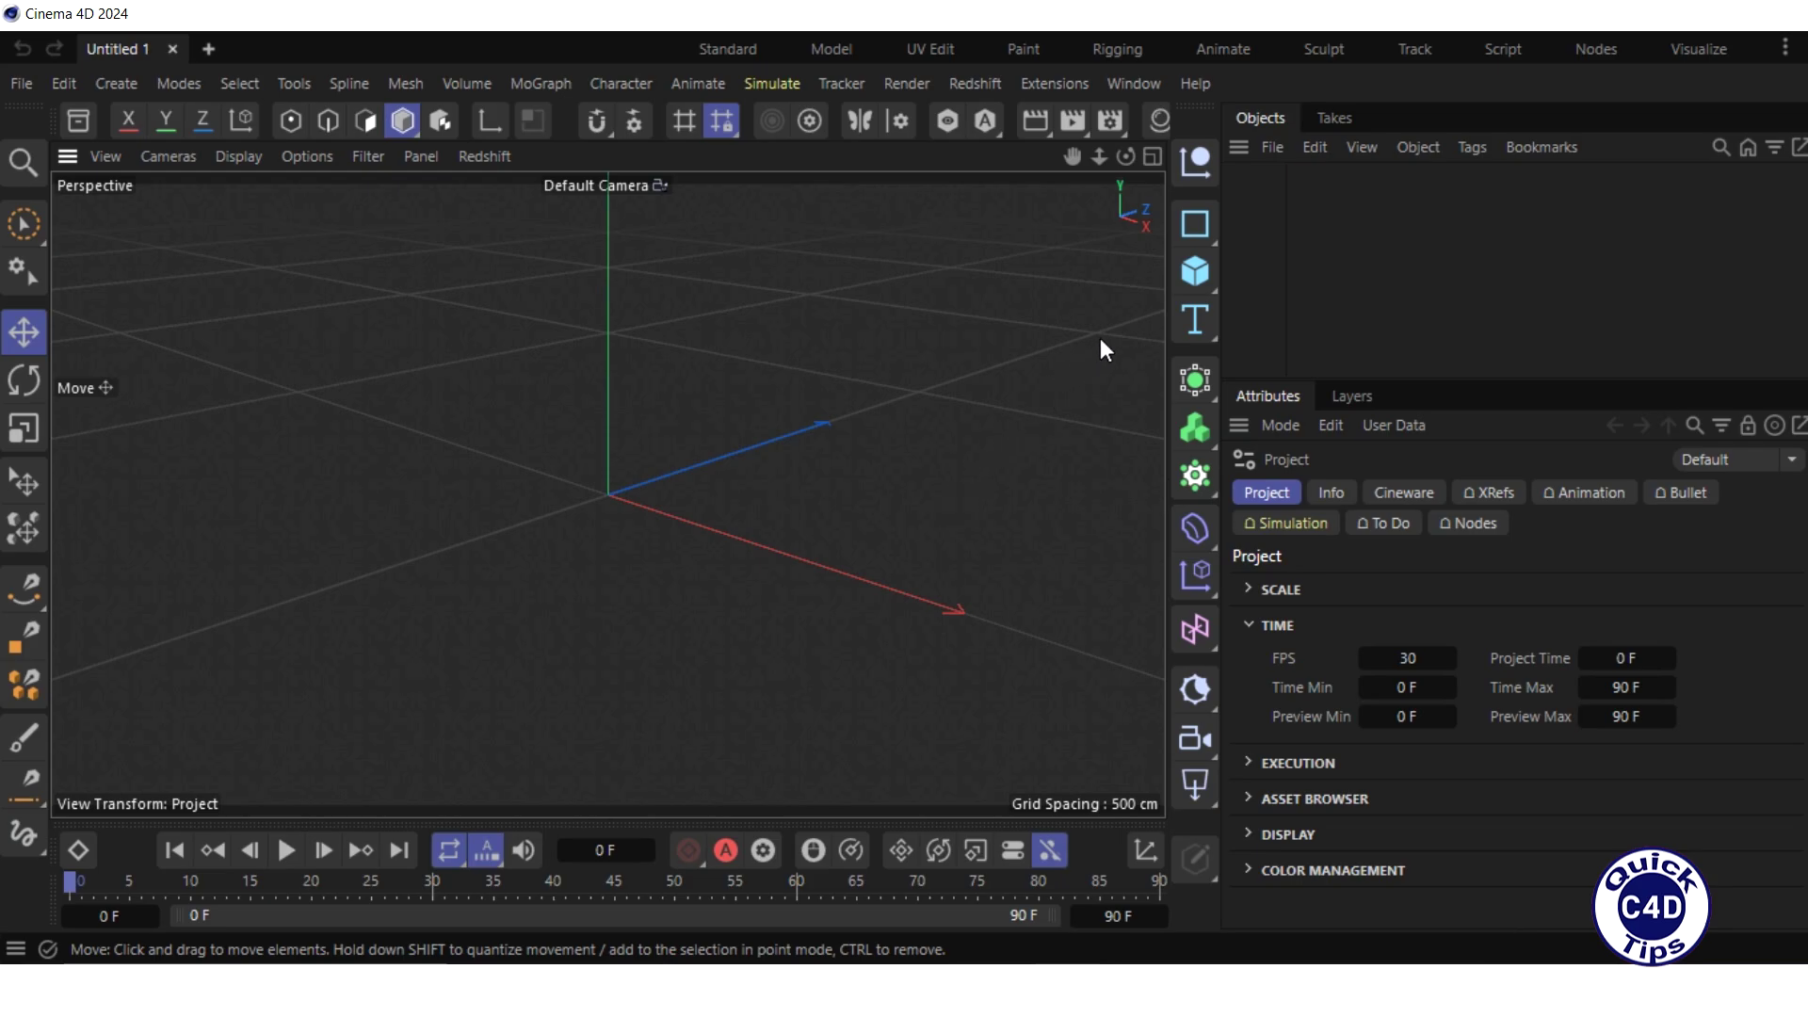
Add a Plane primitive and set its width and height to 150 cm
click(1192, 273)
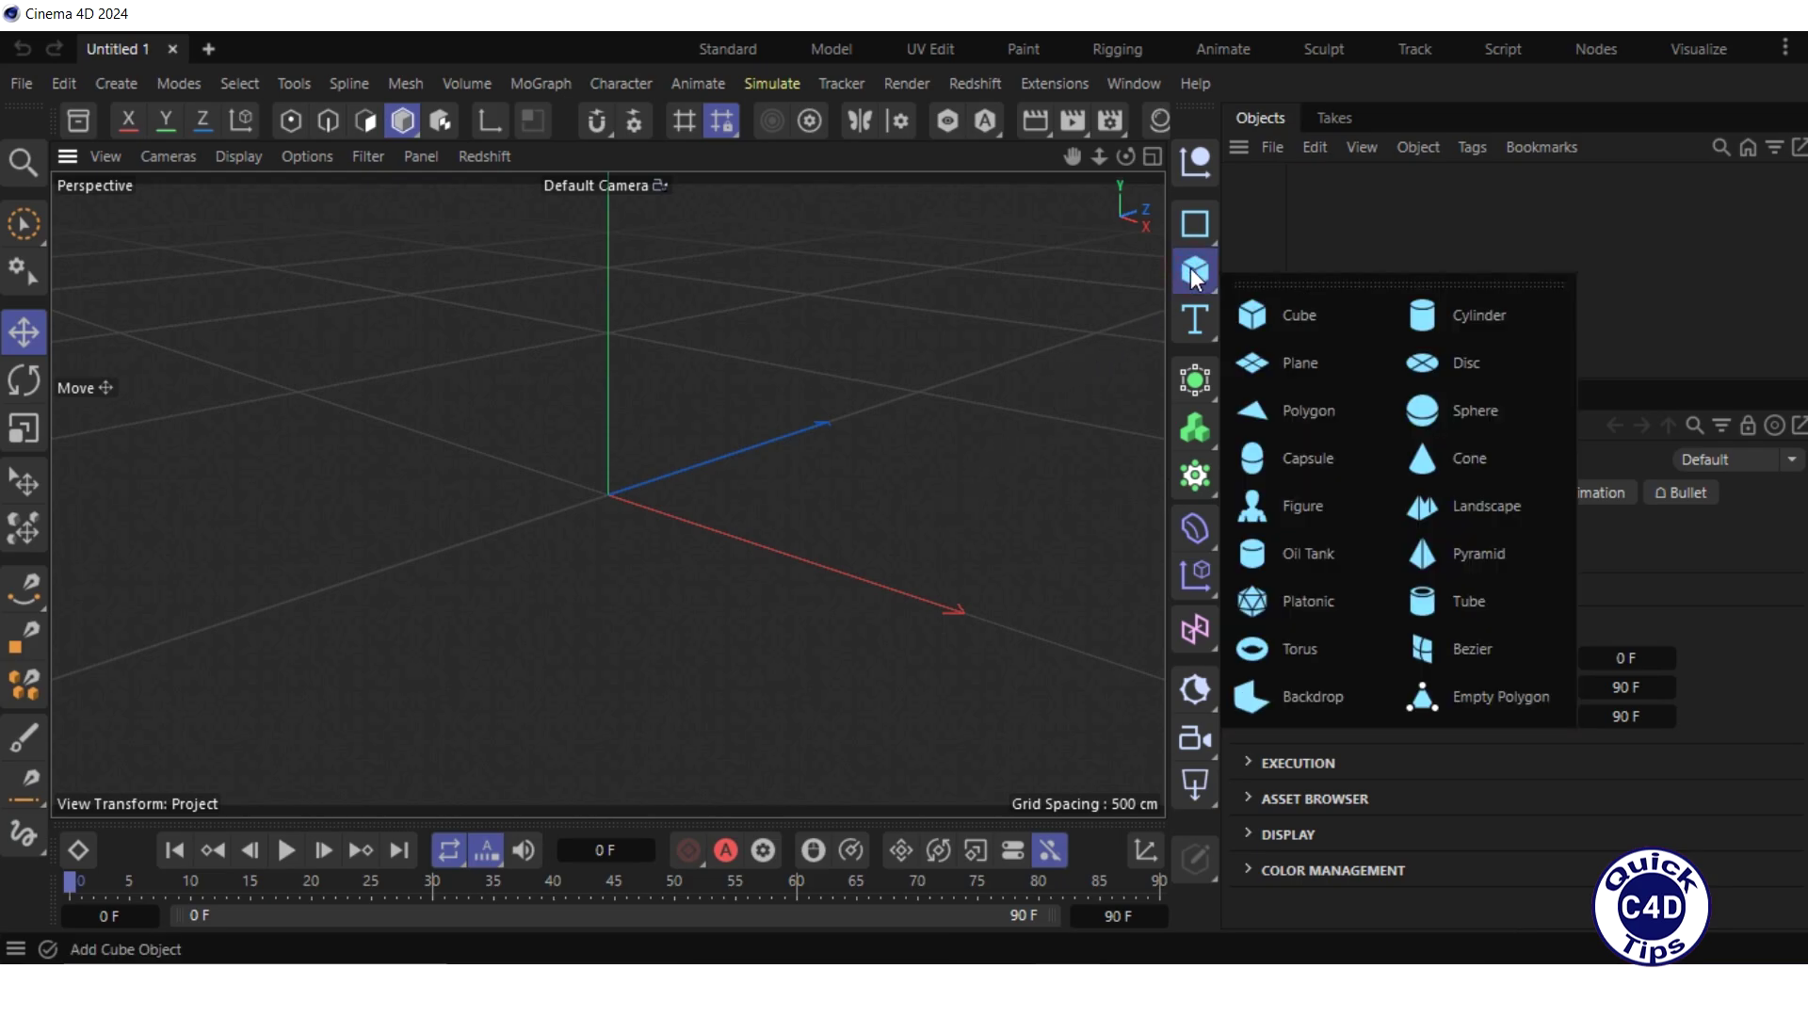
click(1306, 361)
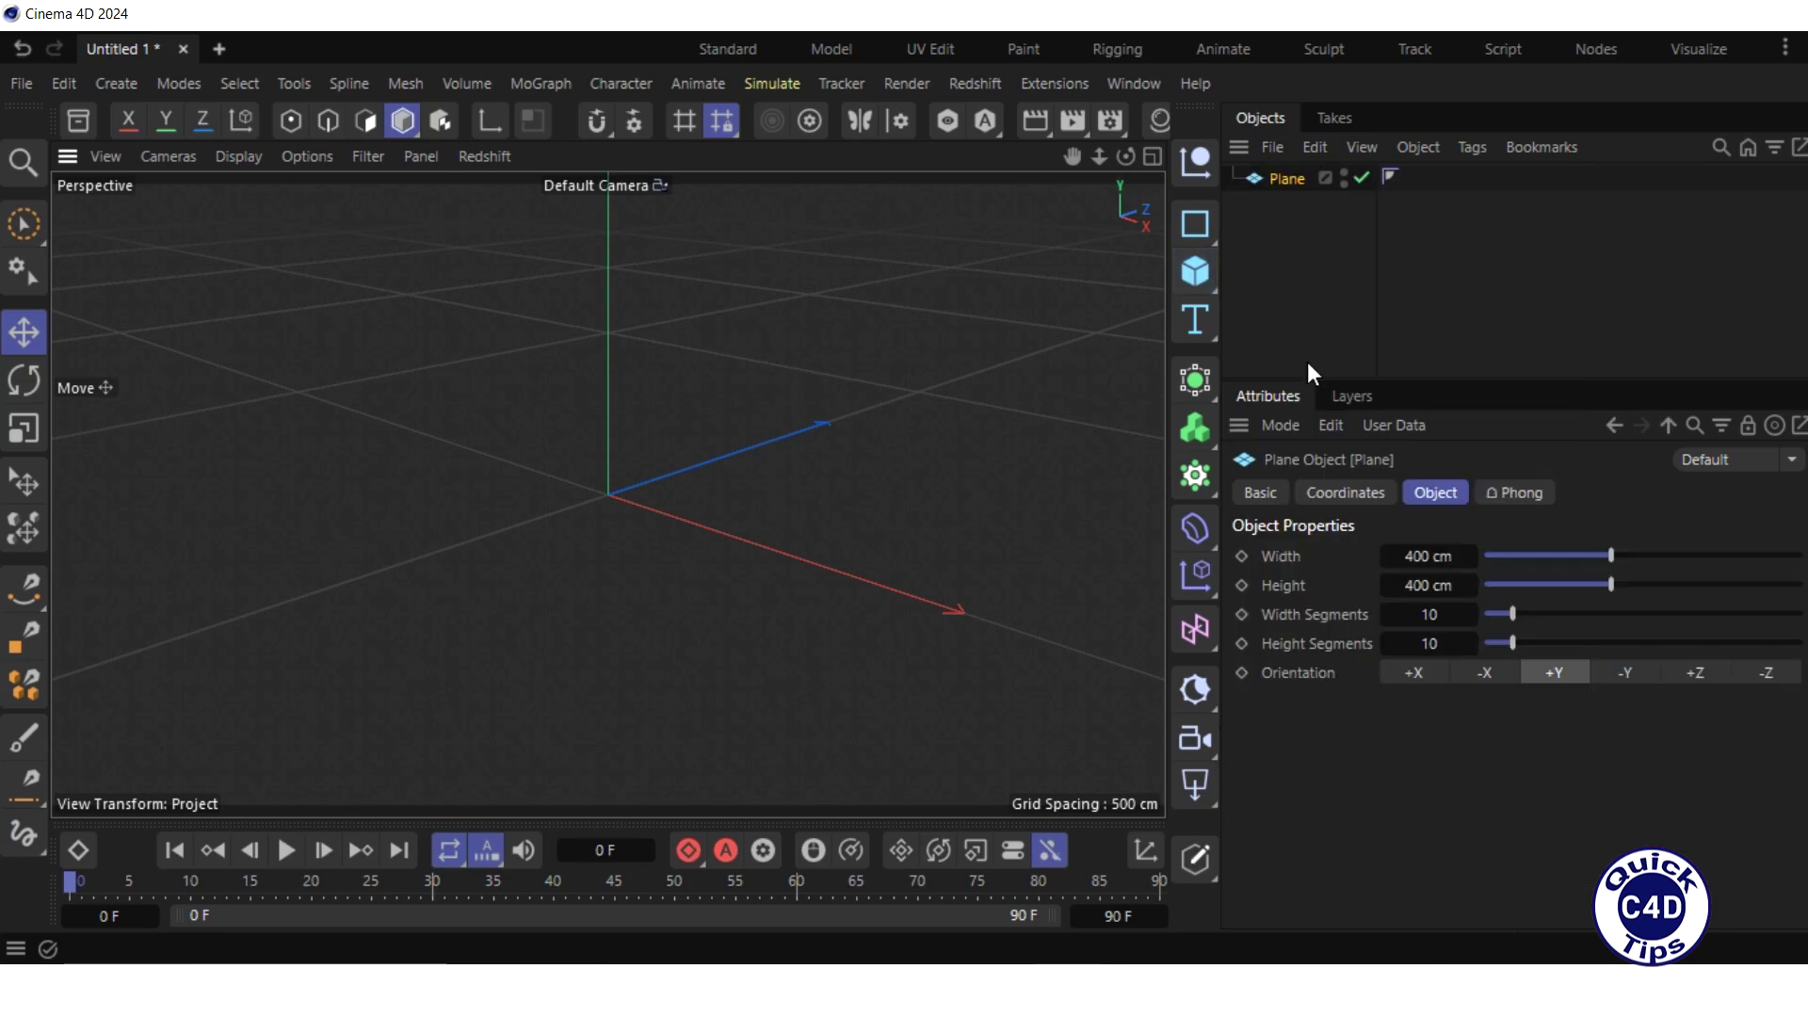
click(1421, 484)
click(1426, 556)
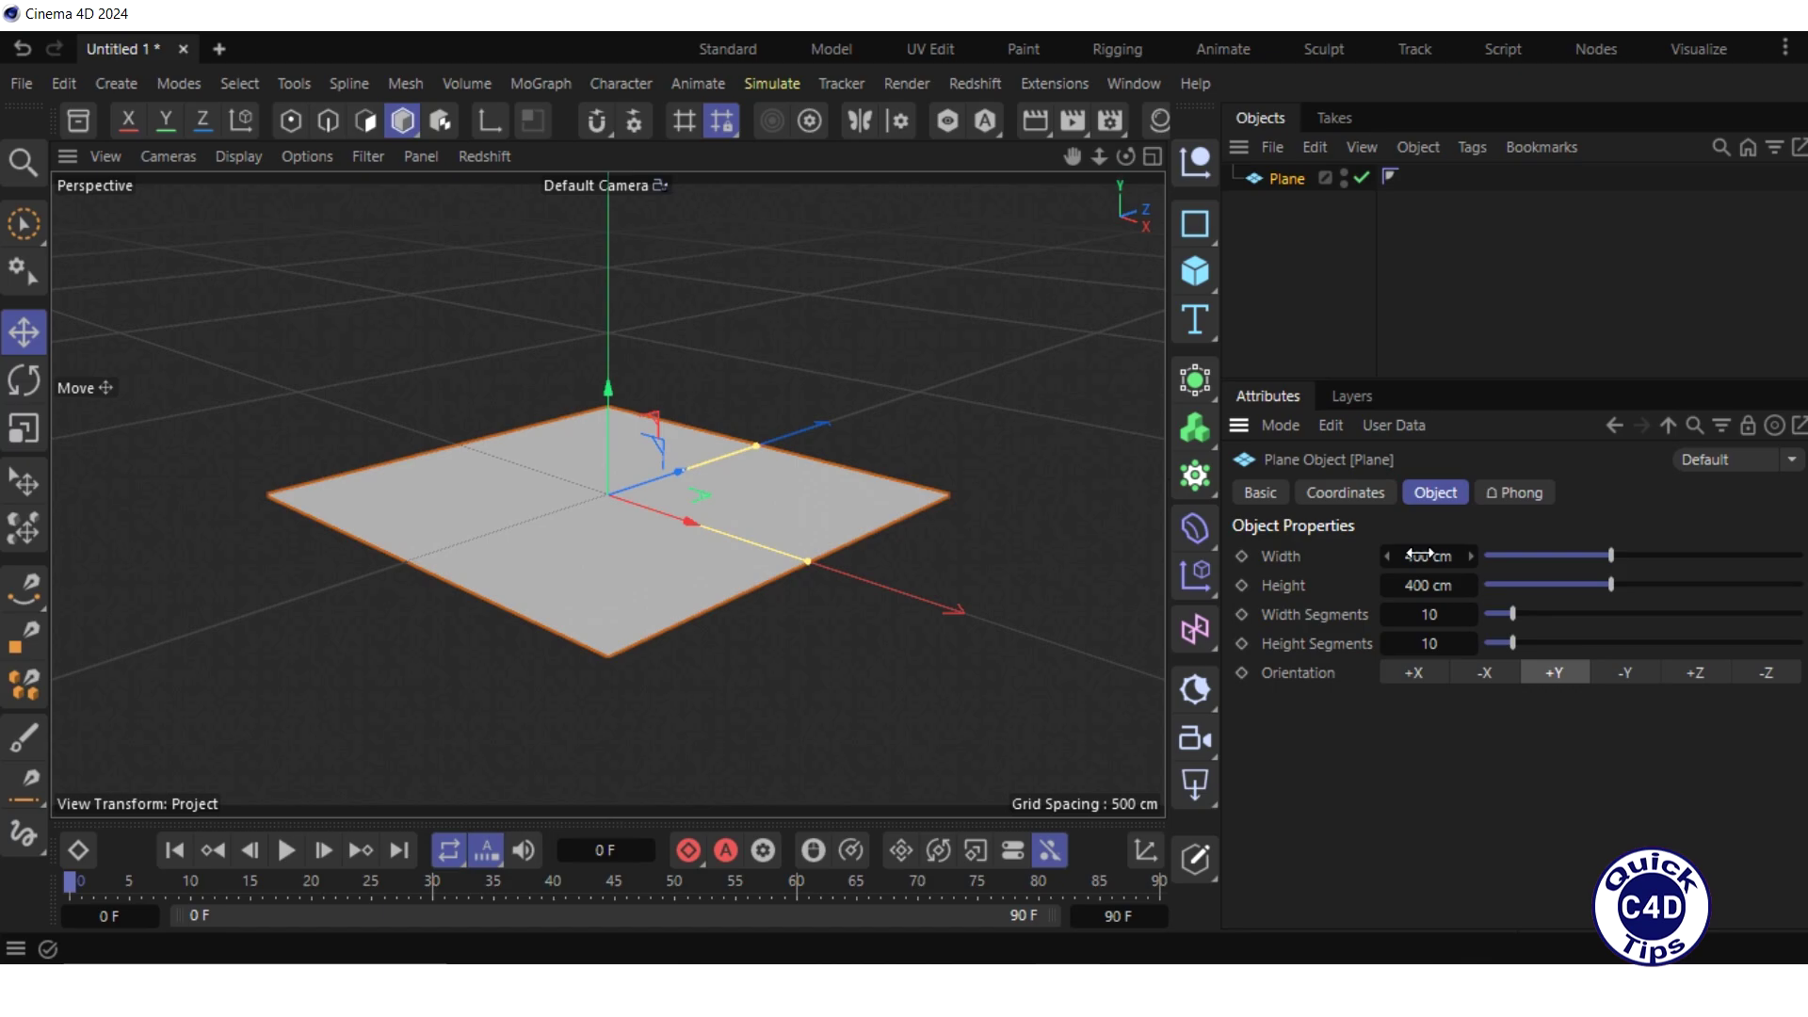
text(150)
click(1417, 585)
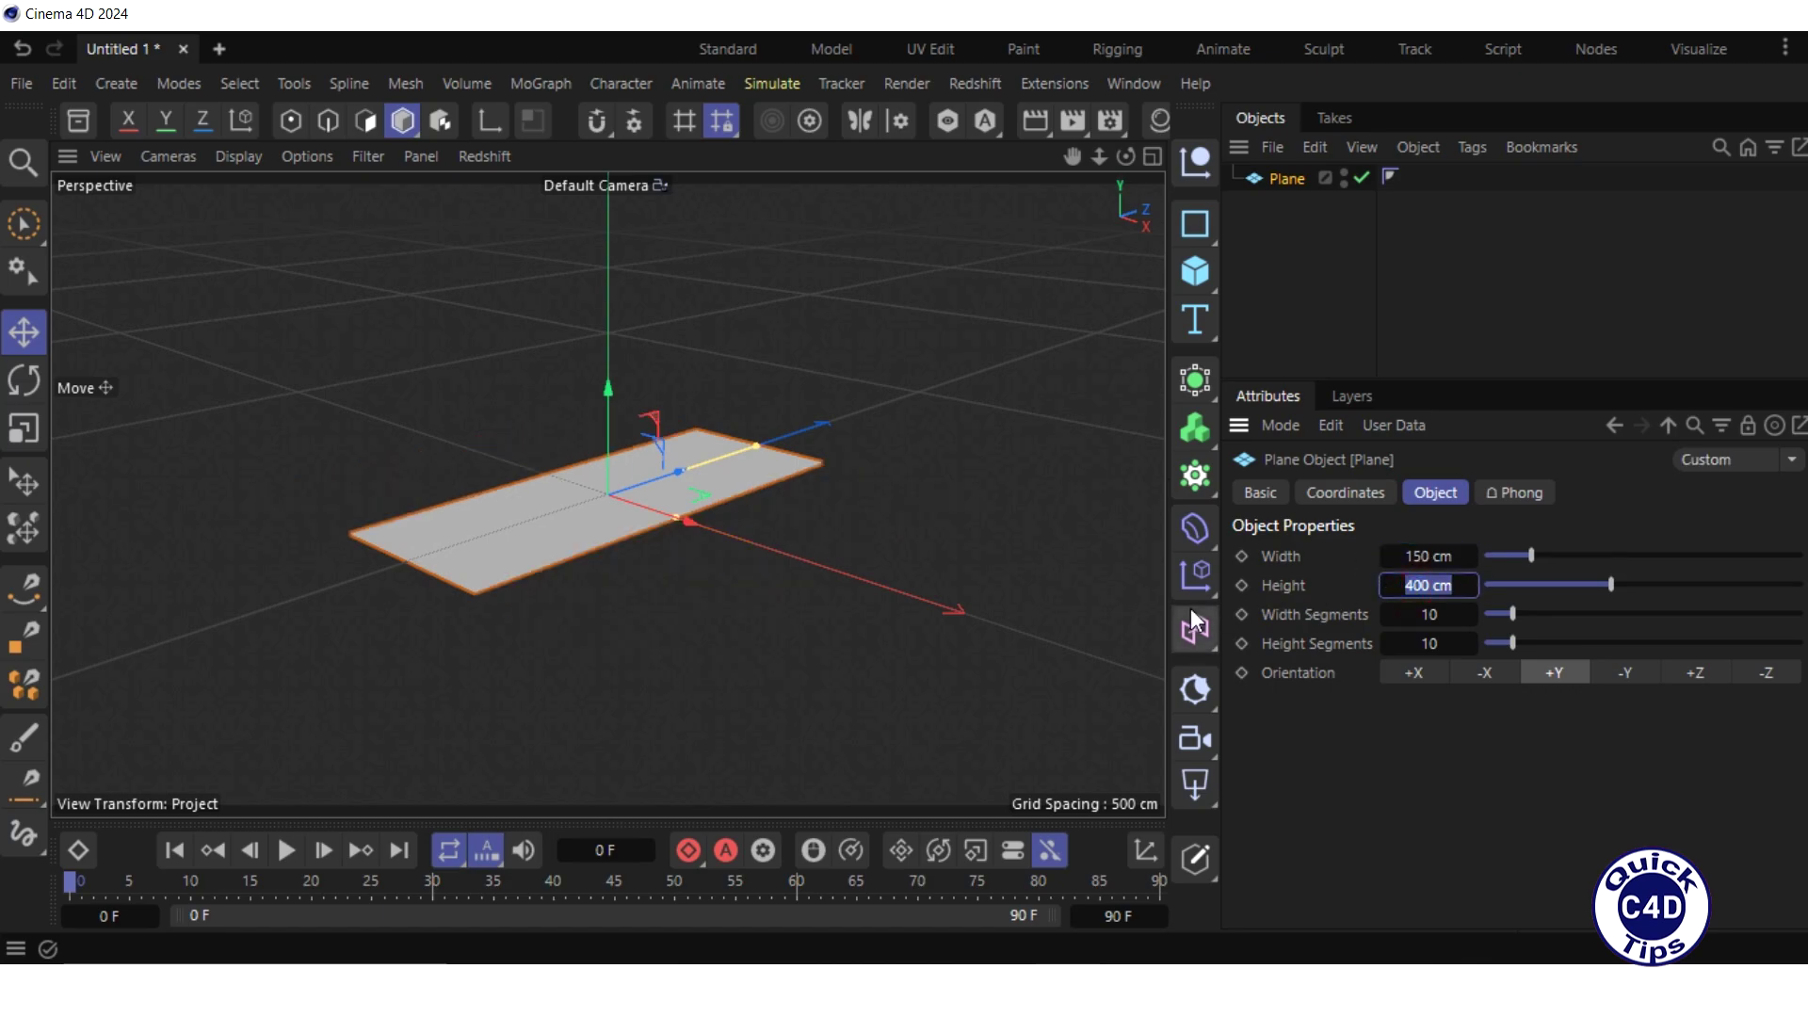
text(150)
key(Return)
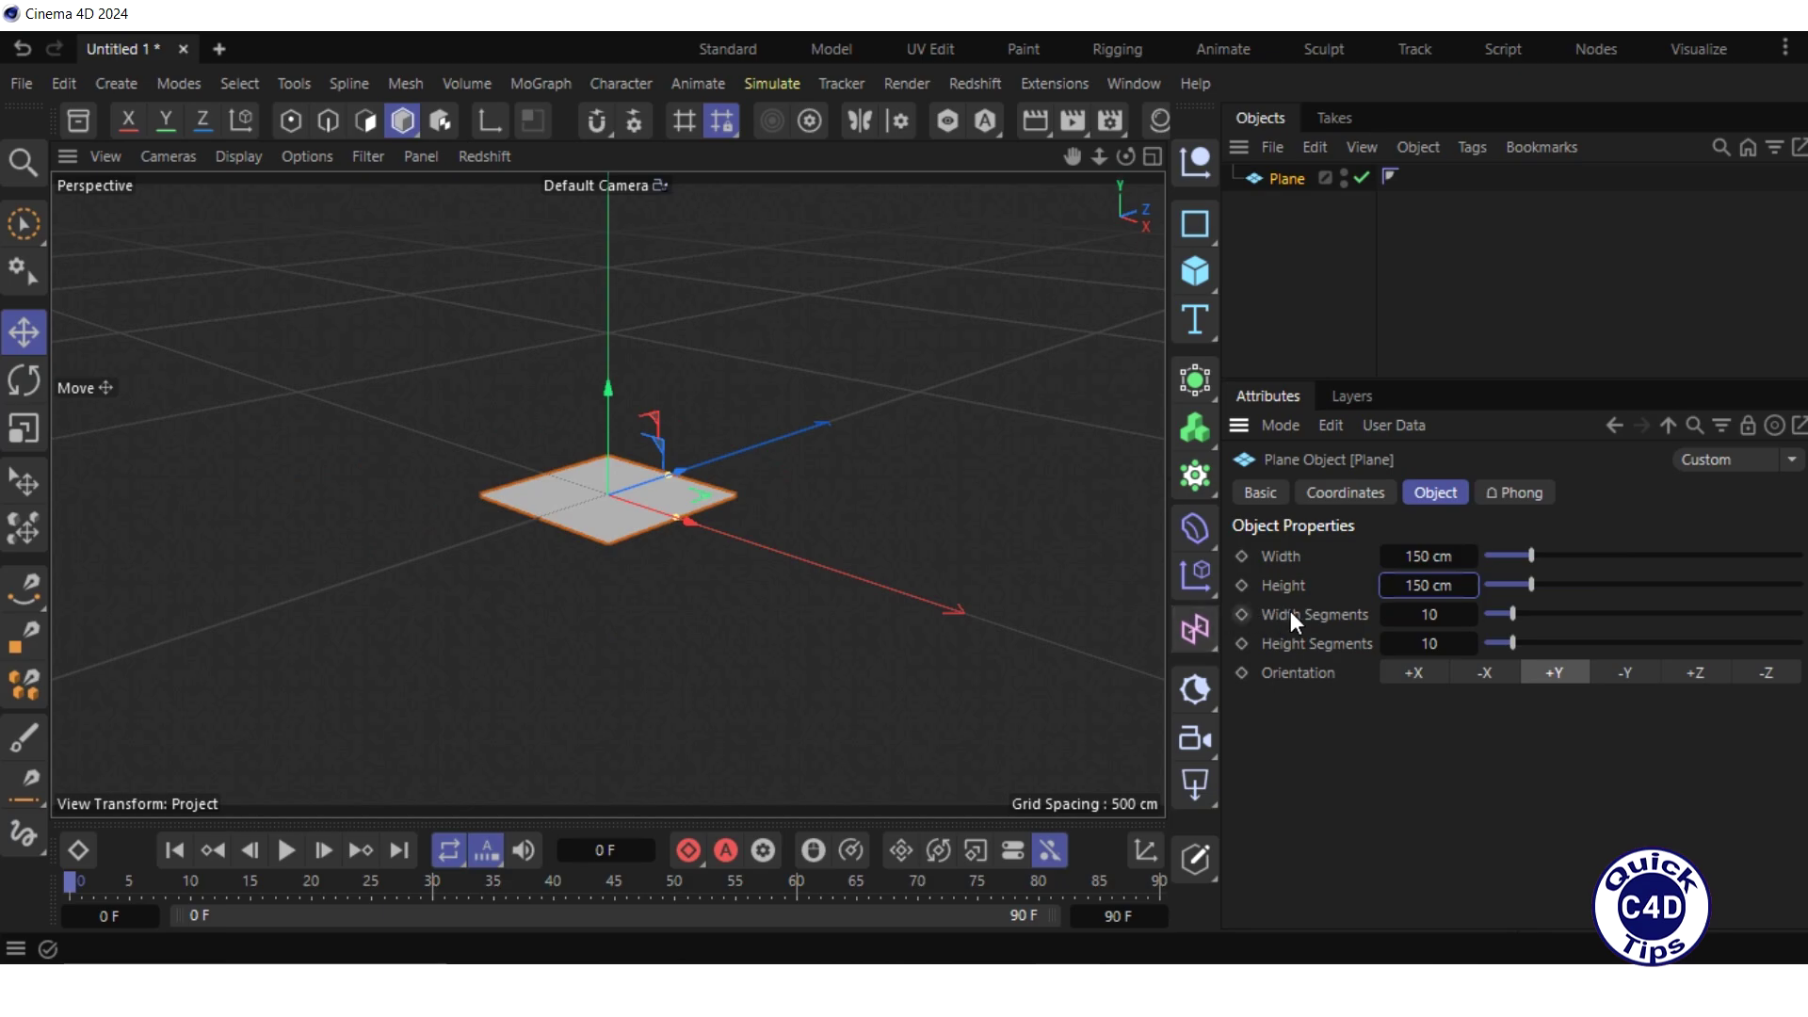
Raise the plane's width and height segments to 200 each
click(1427, 615)
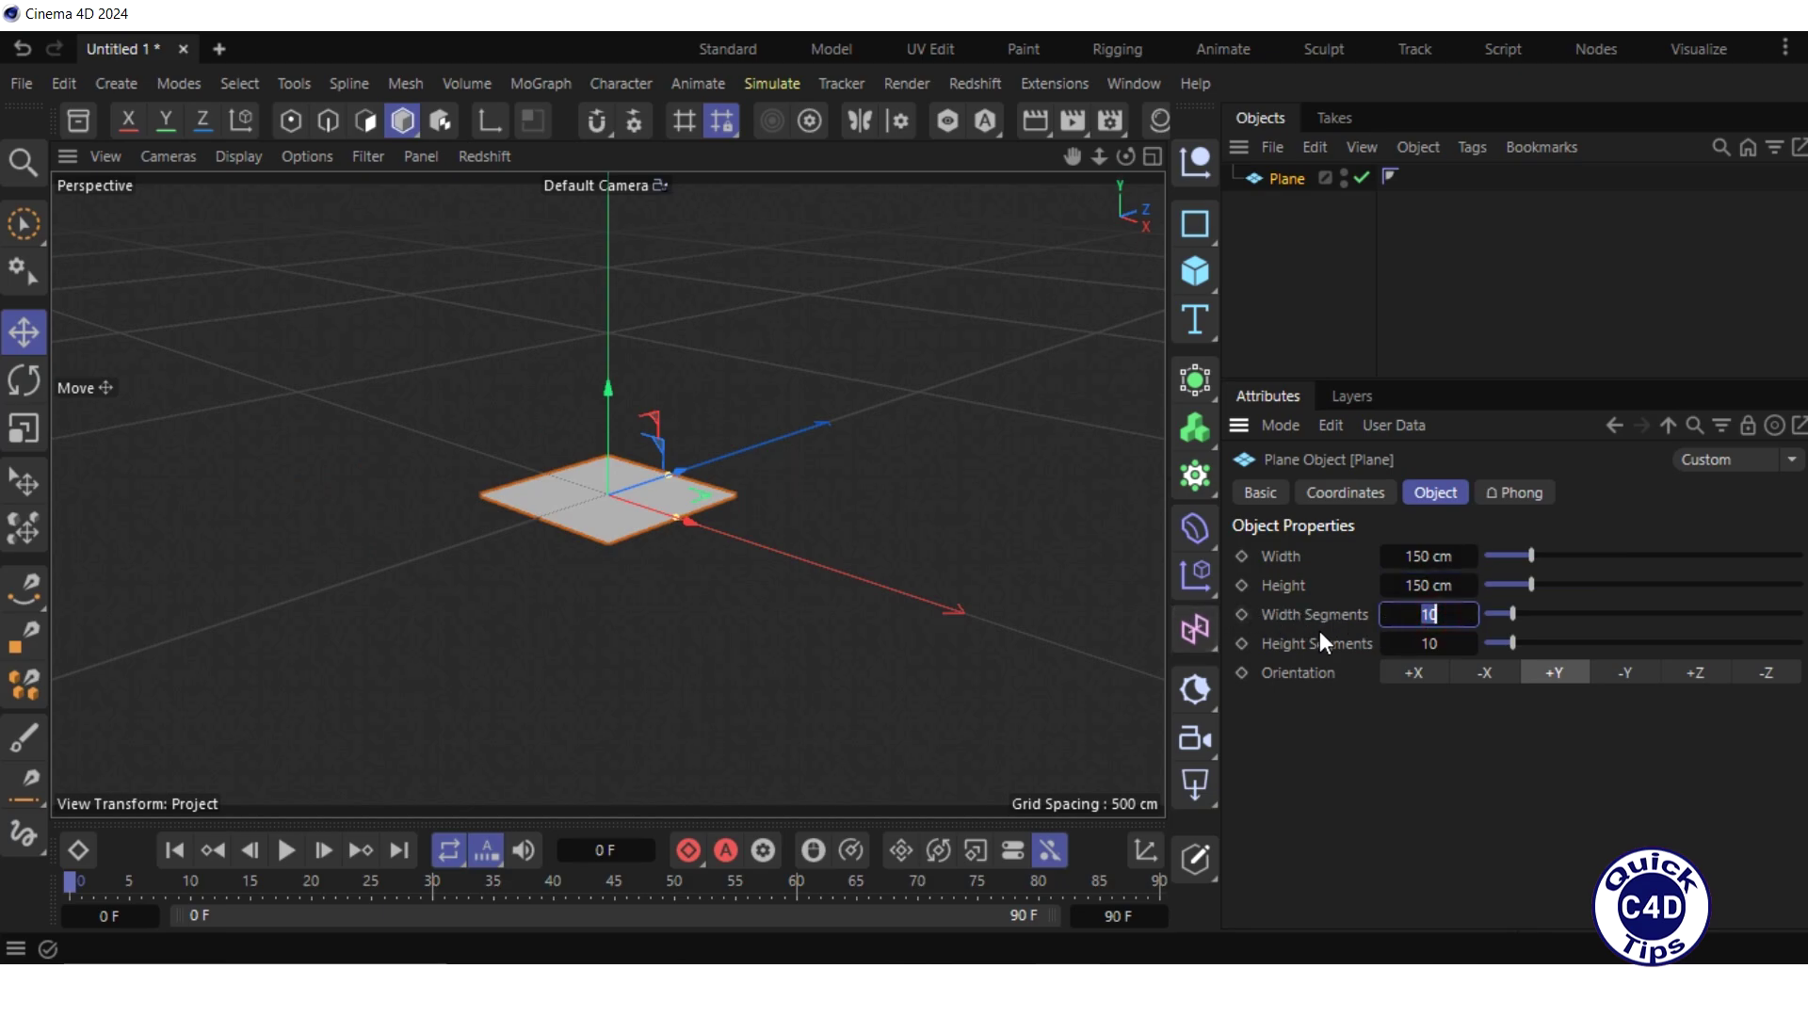
text(200)
key(Tab)
text(200)
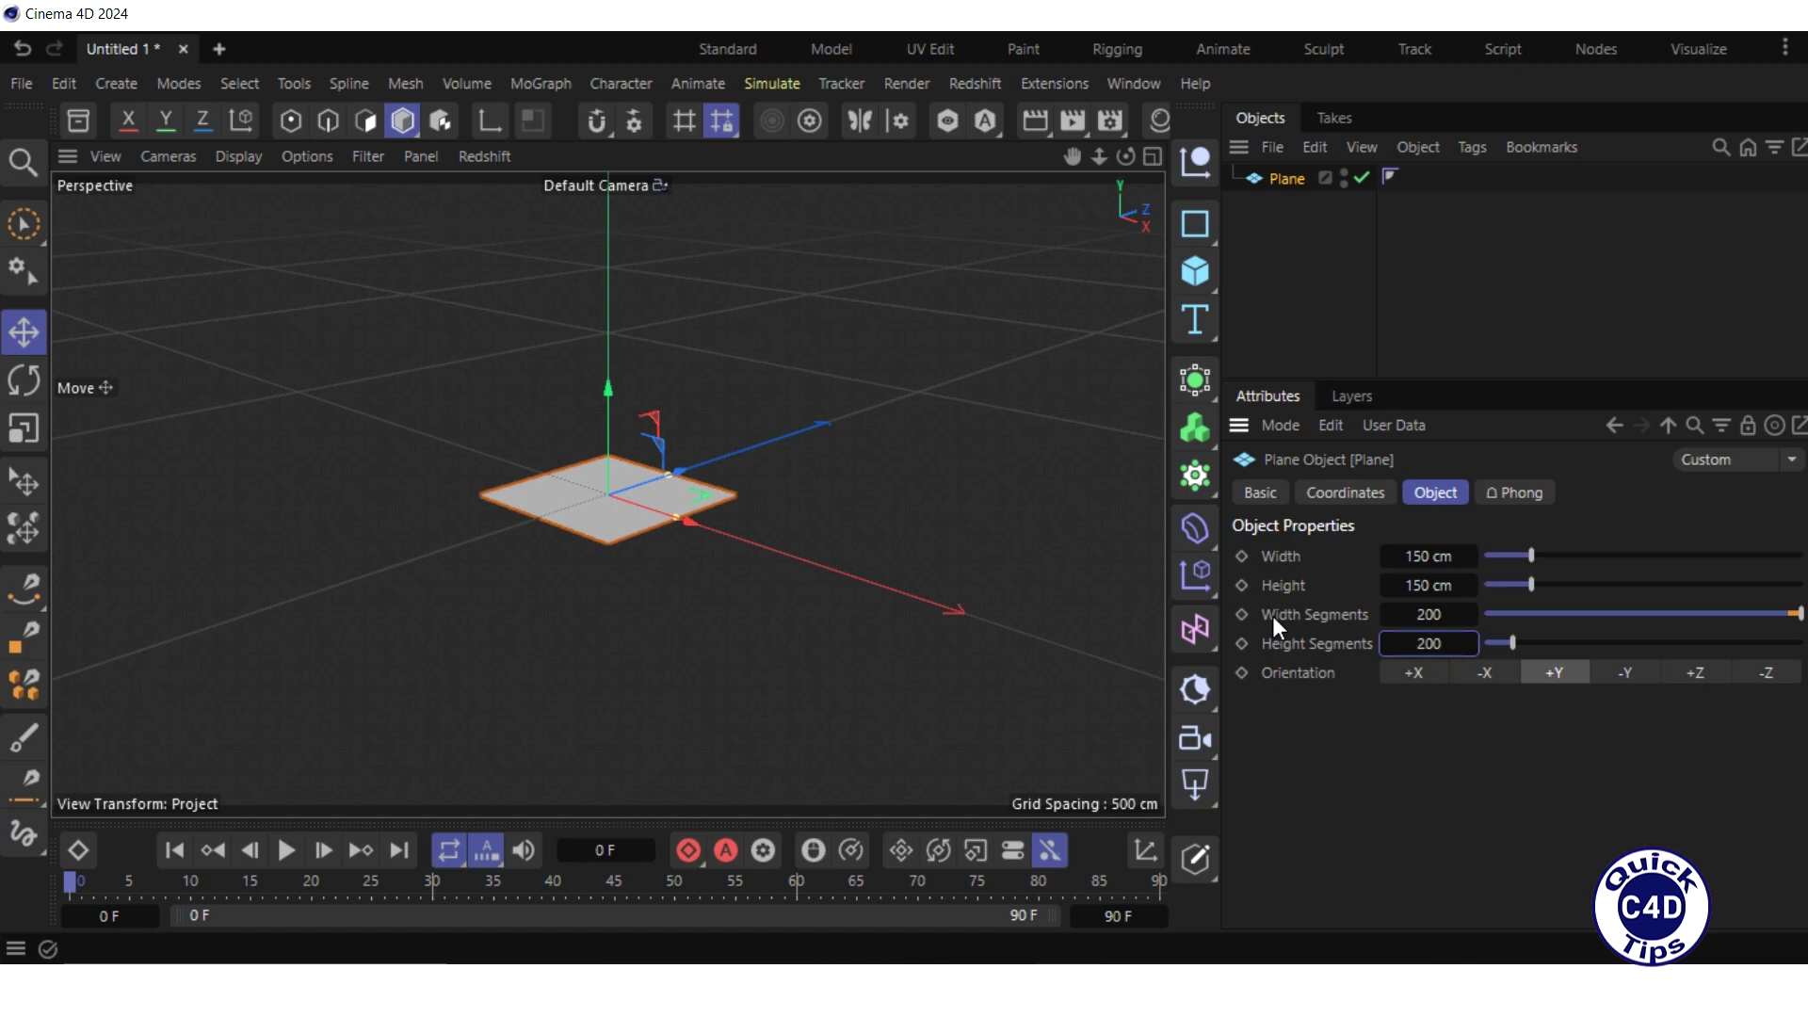
key(Return)
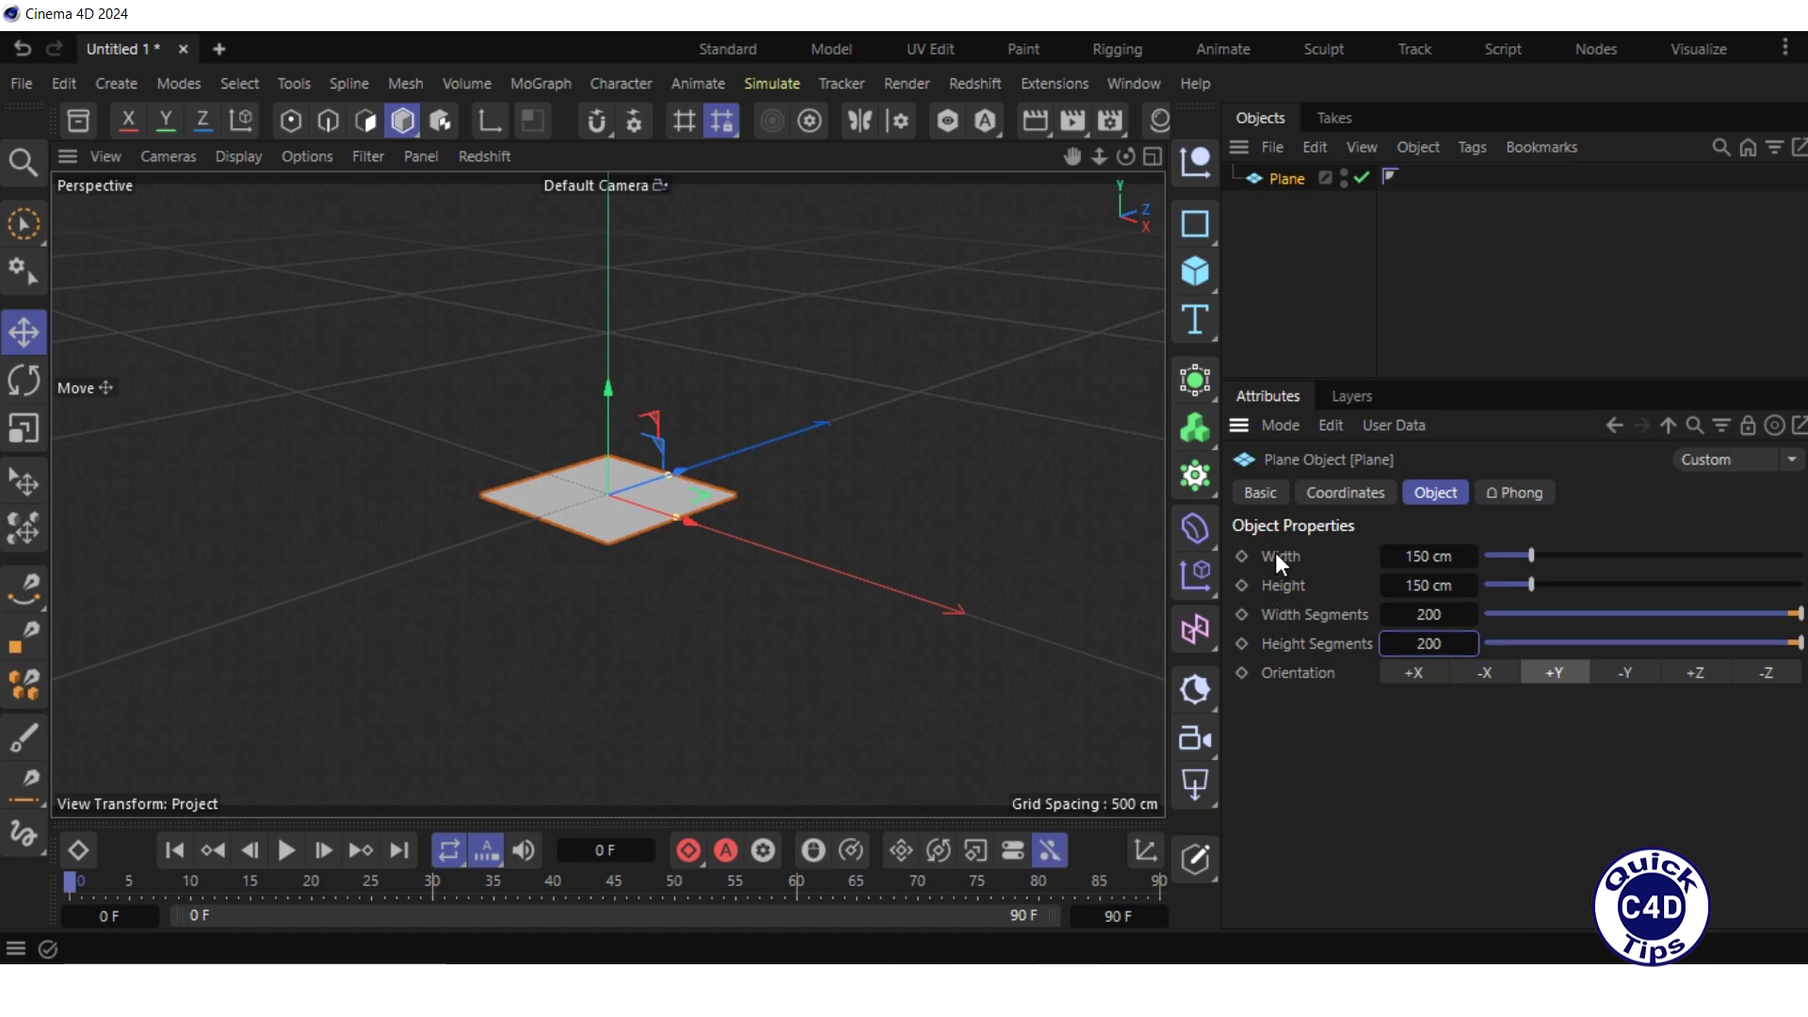
mouse_move(1126, 156)
mouse_down()
mouse_move(1154, 157)
mouse_move(1104, 154)
mouse_up()
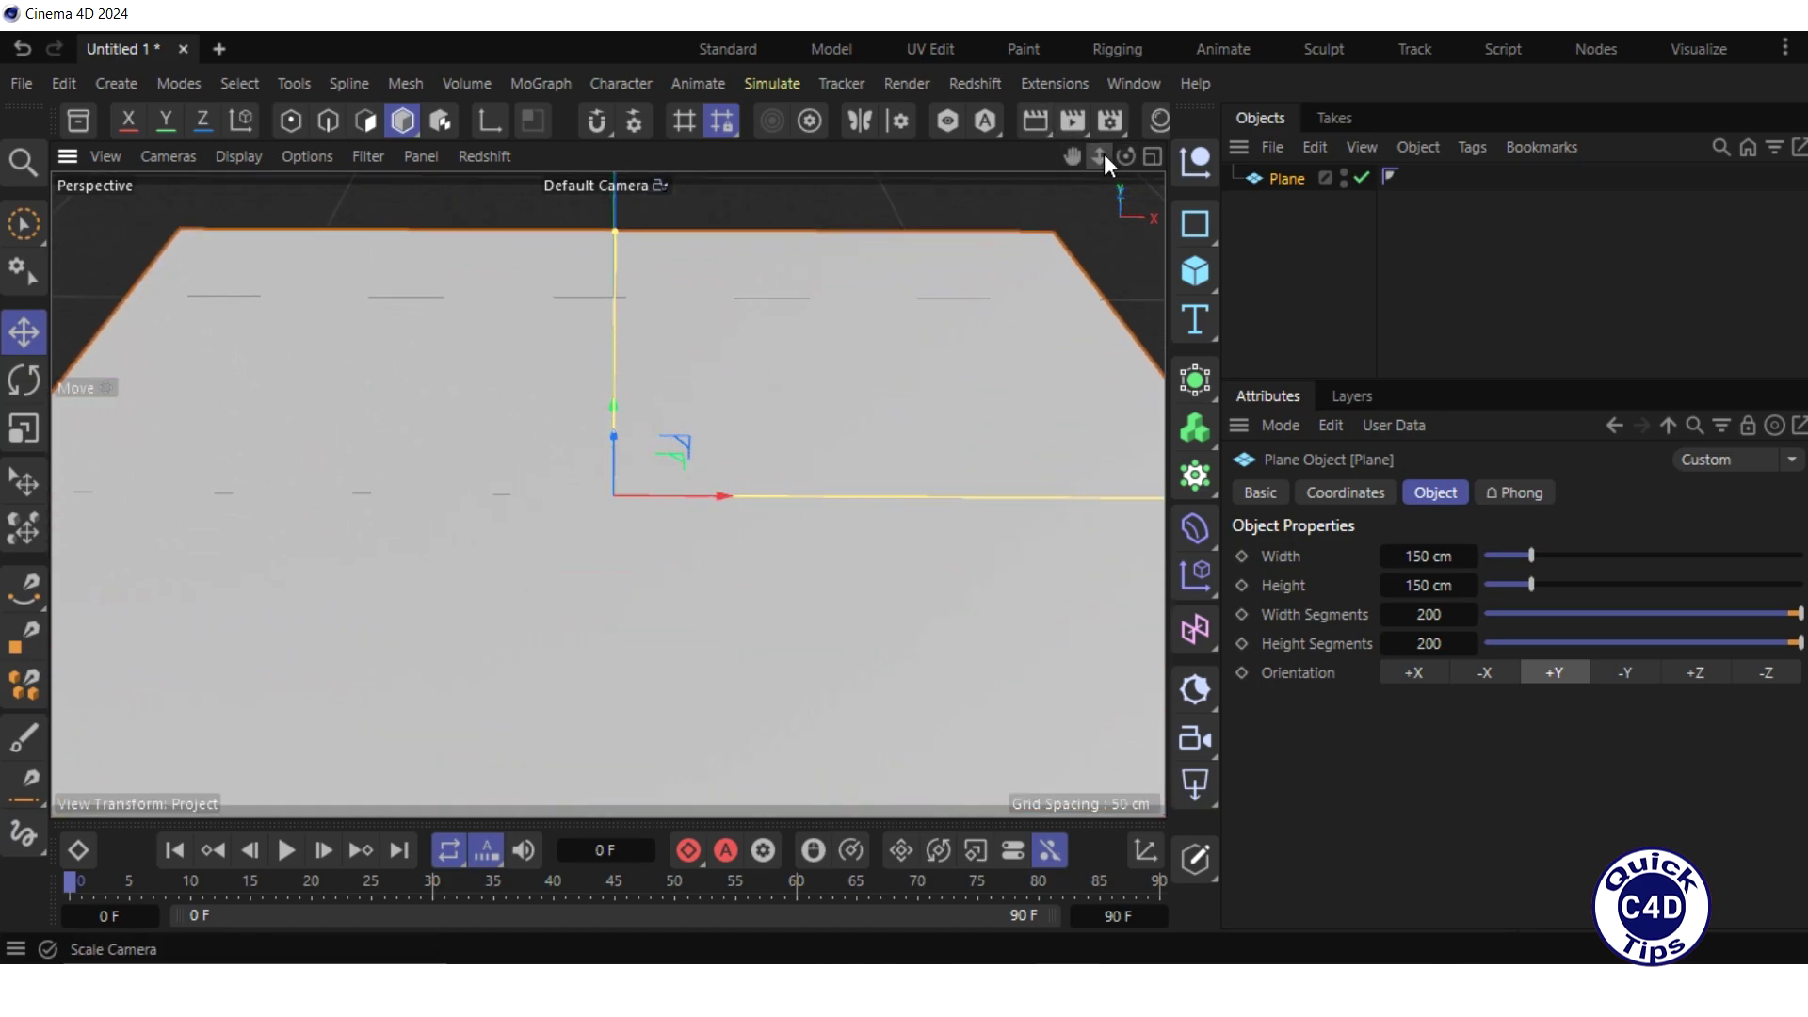
Add a Cloth simulation tag to the Plane
right_click(1287, 179)
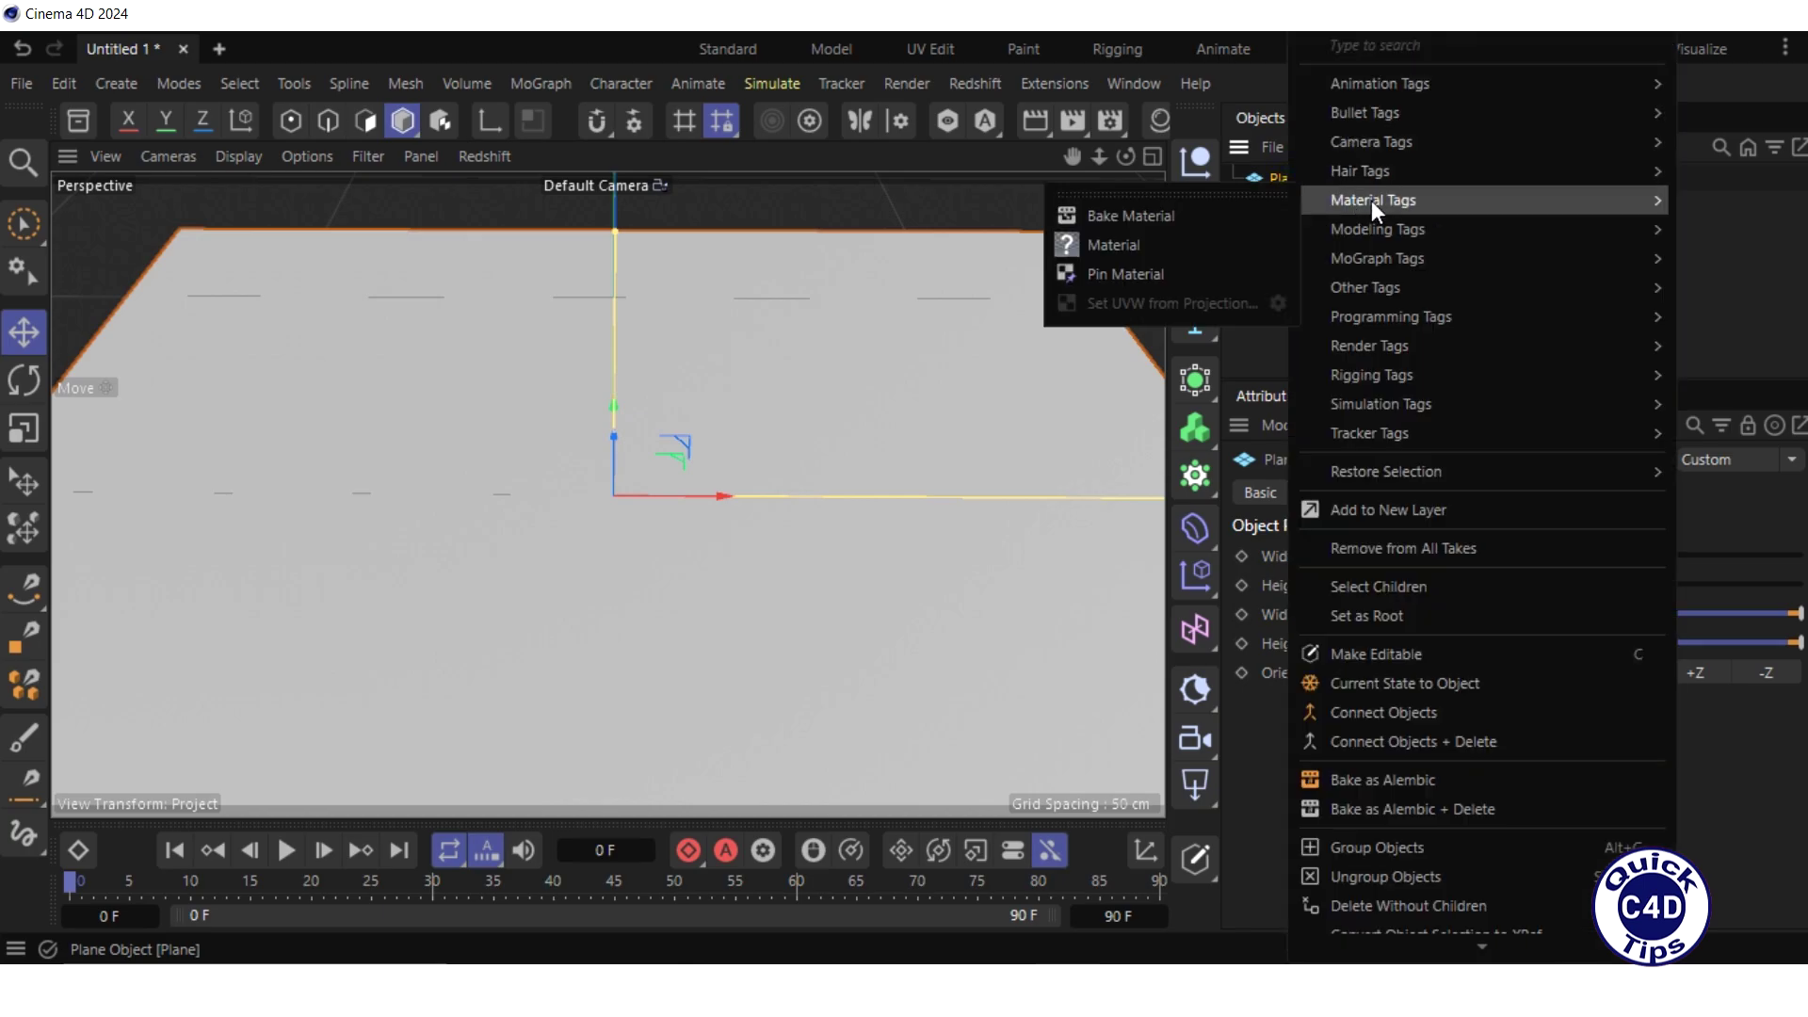
mouse_move(1406, 402)
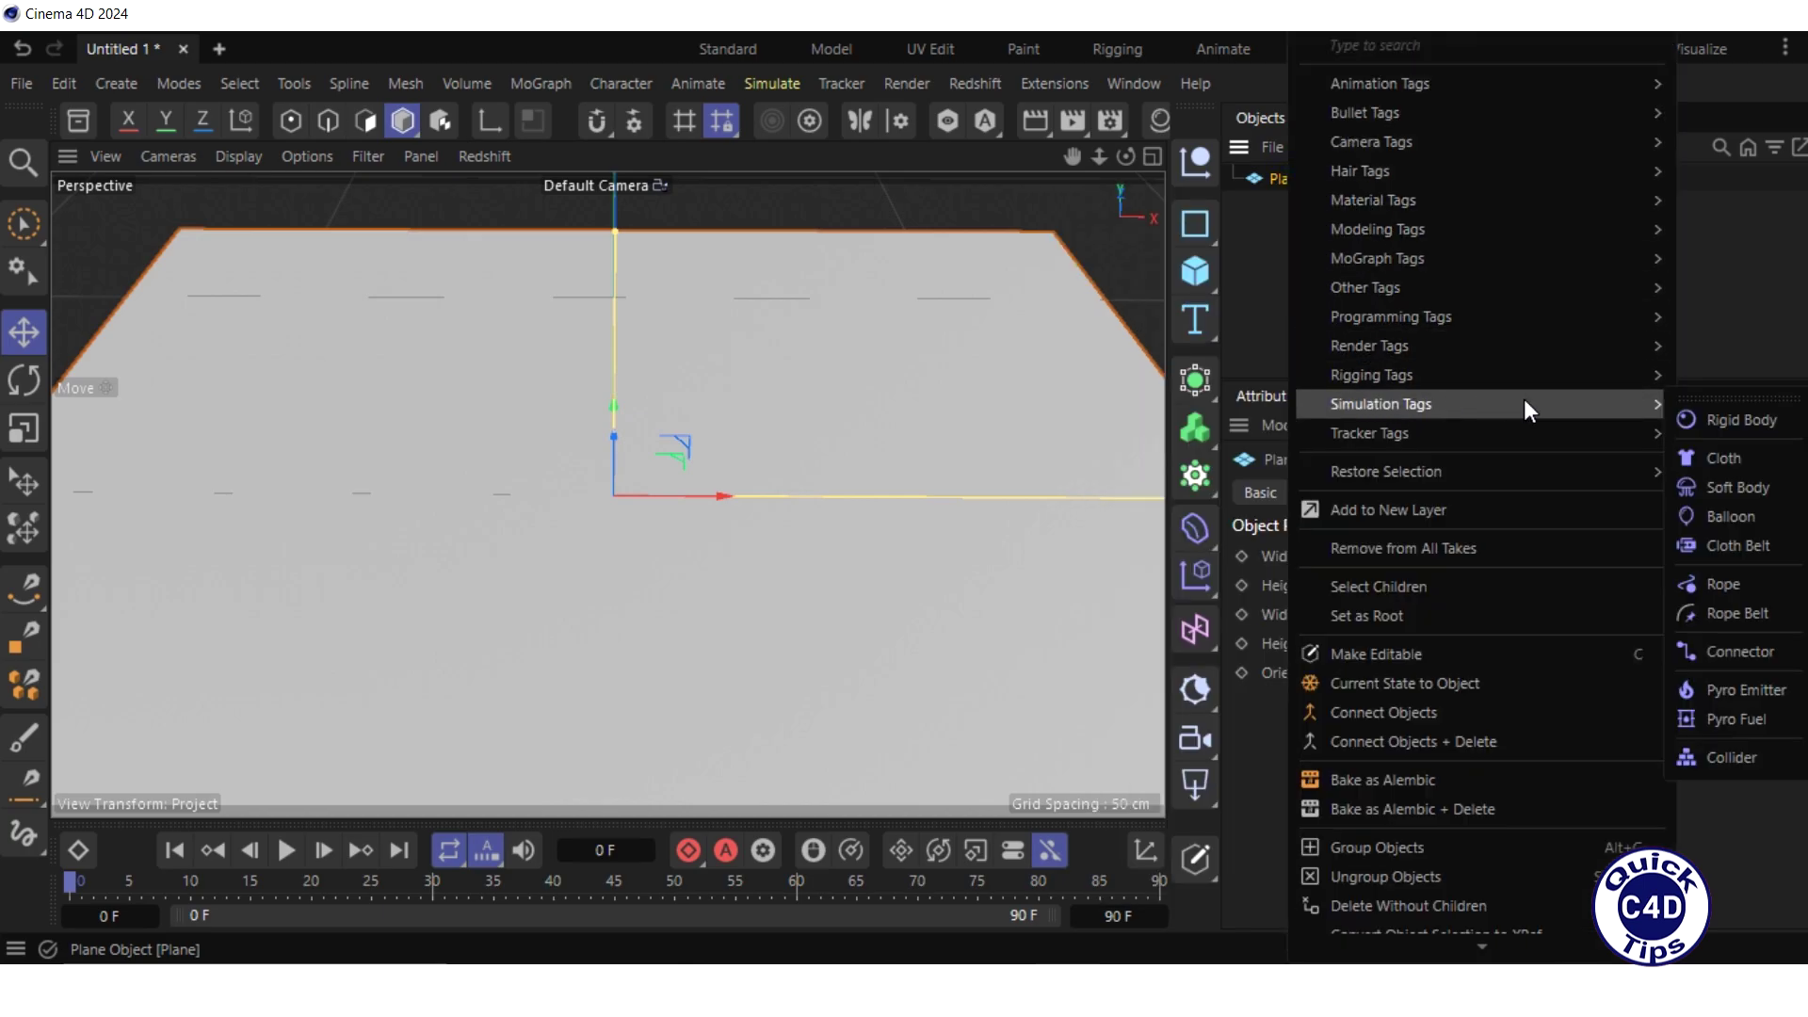
click(1720, 457)
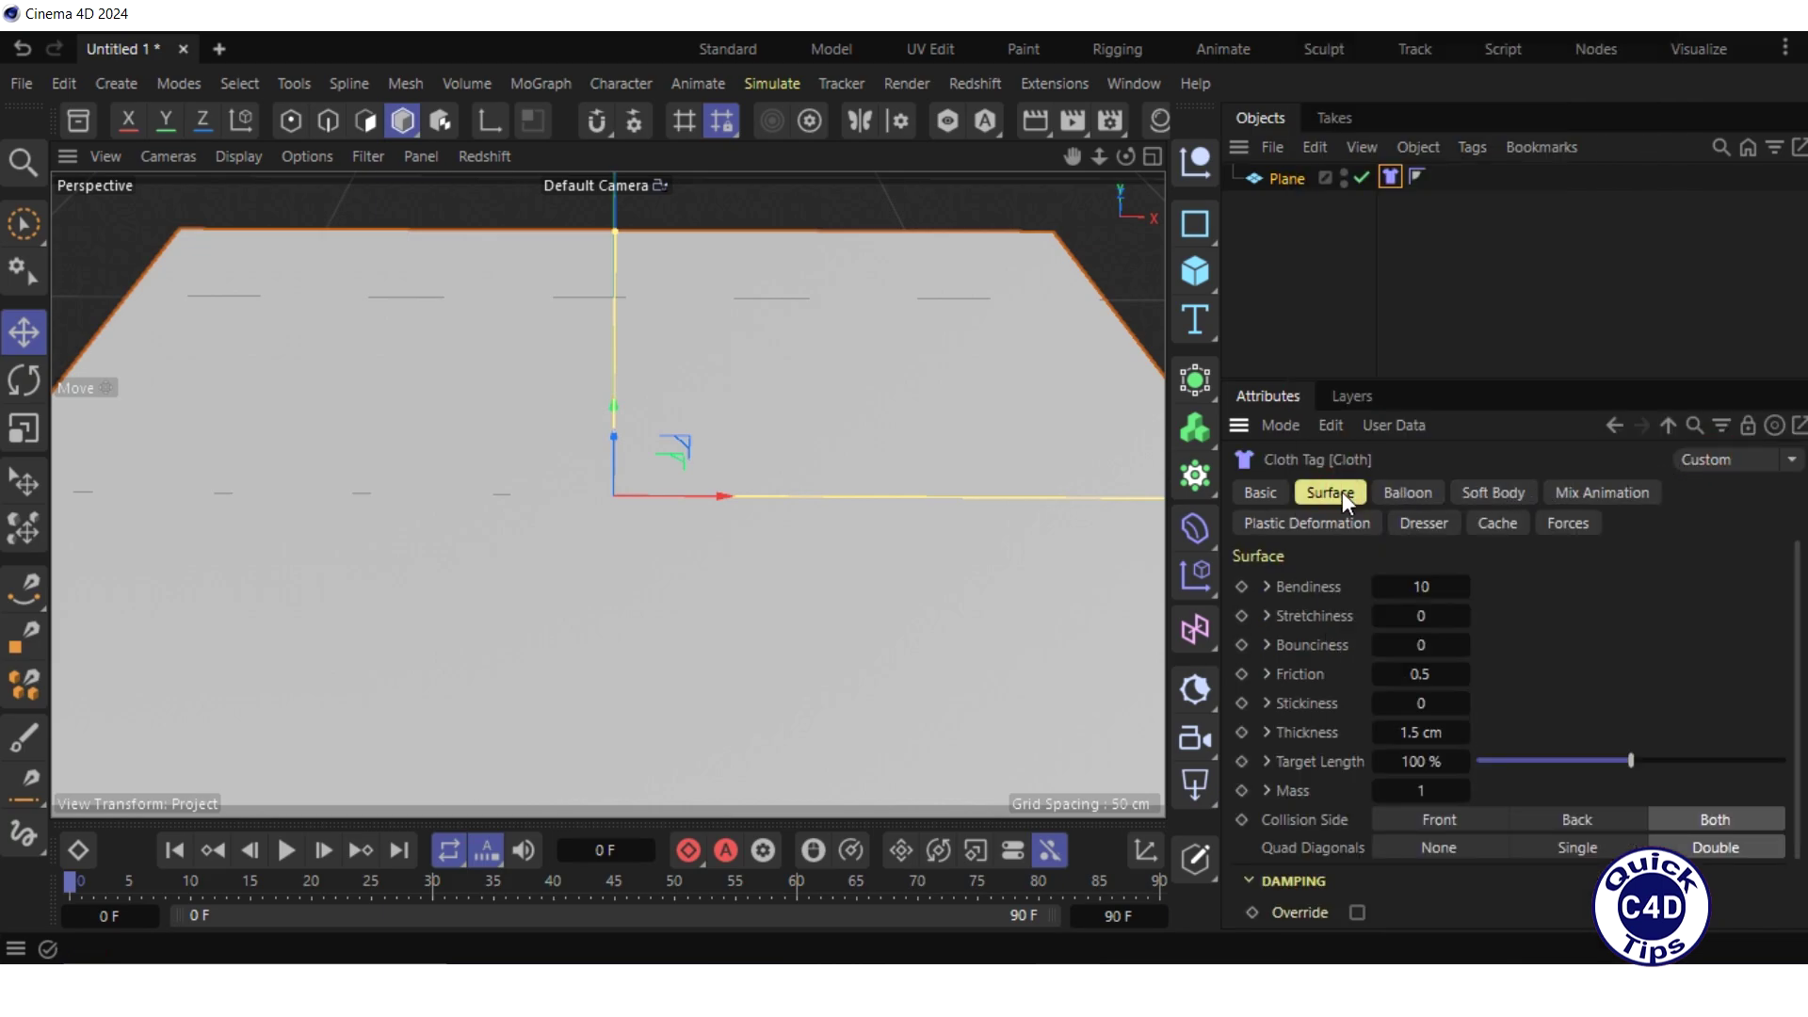
Set cloth Bendiness to 0 and Thickness to 0.01 cm, and enable With Force mixing
click(1413, 587)
text(0)
key(Return)
click(1403, 732)
text(0.01)
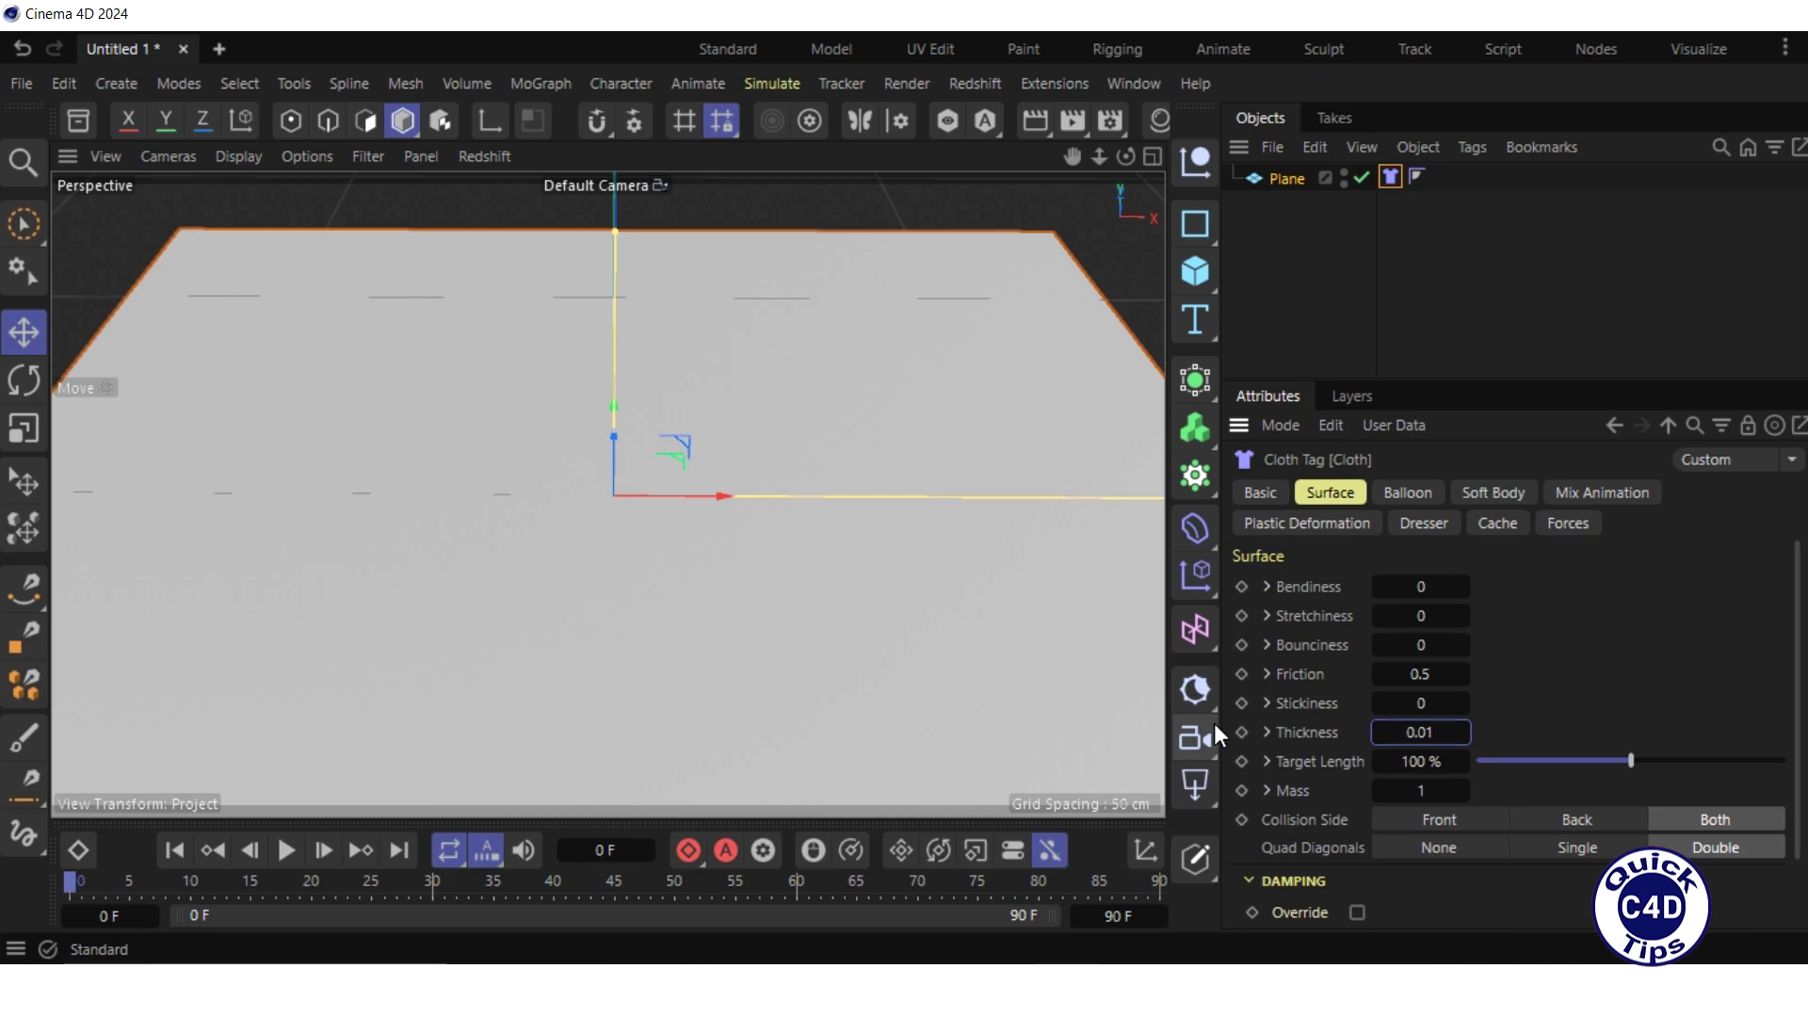
key(Return)
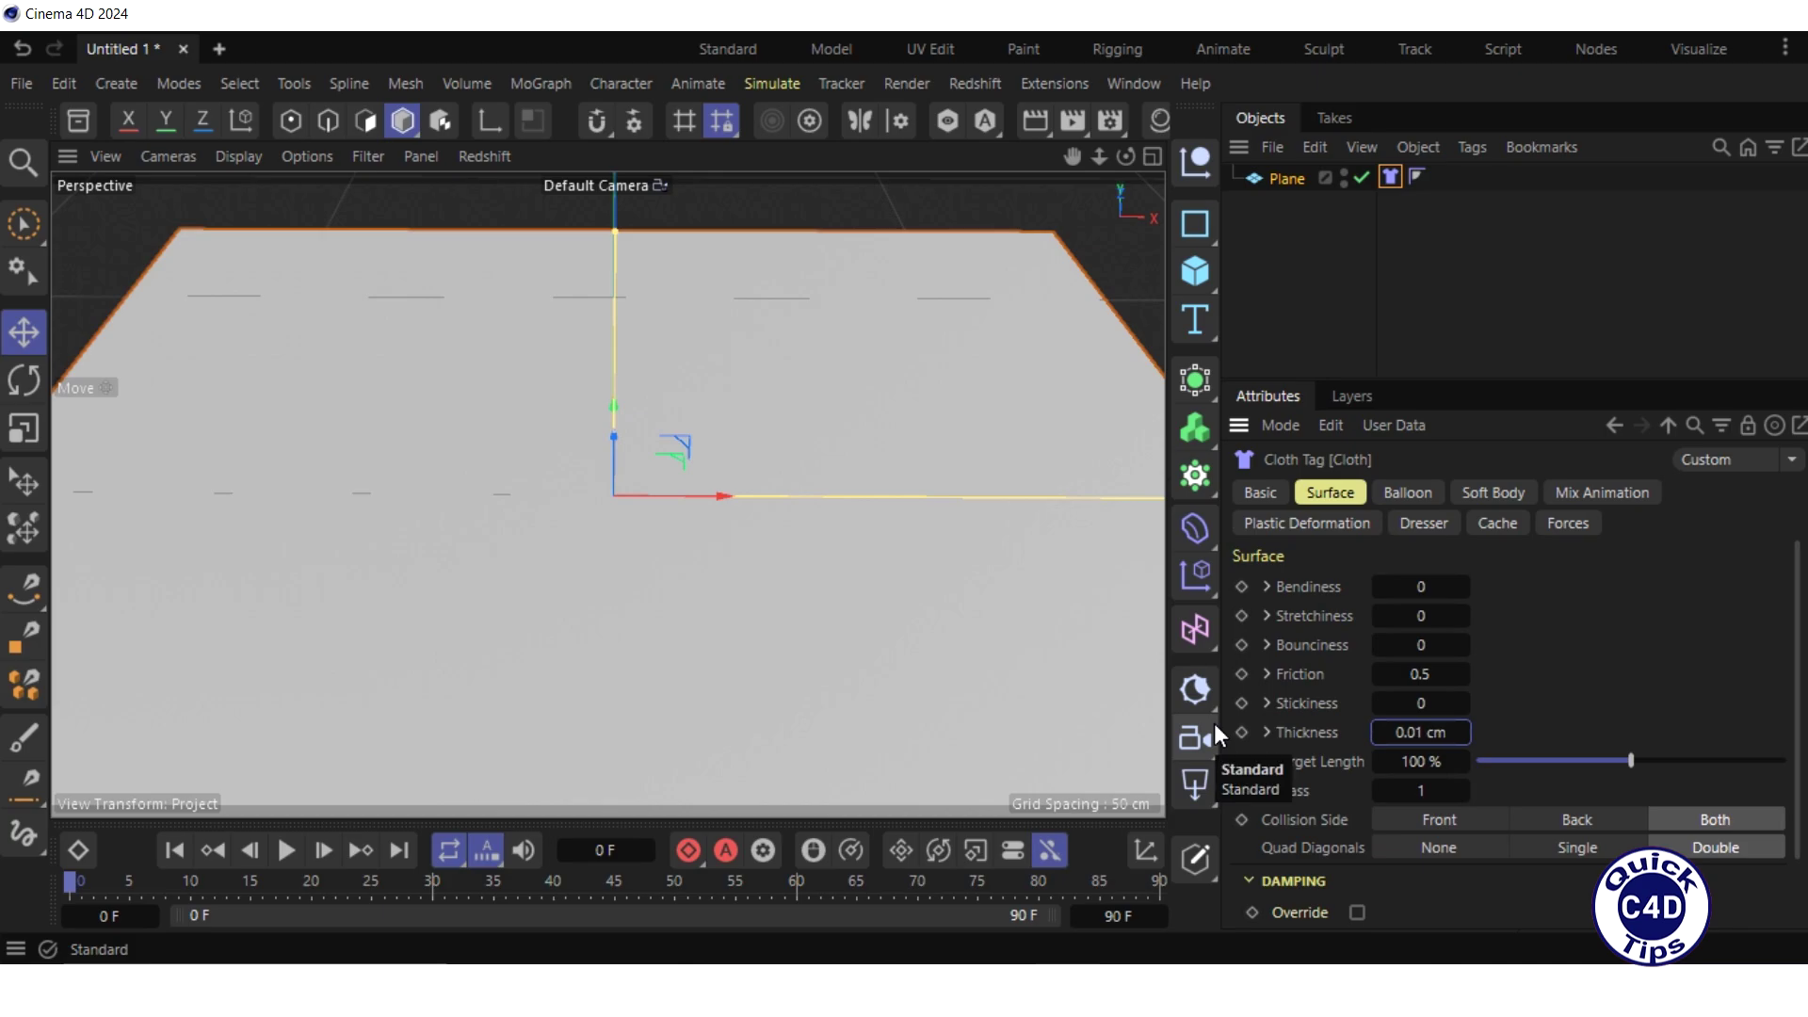
click(1585, 491)
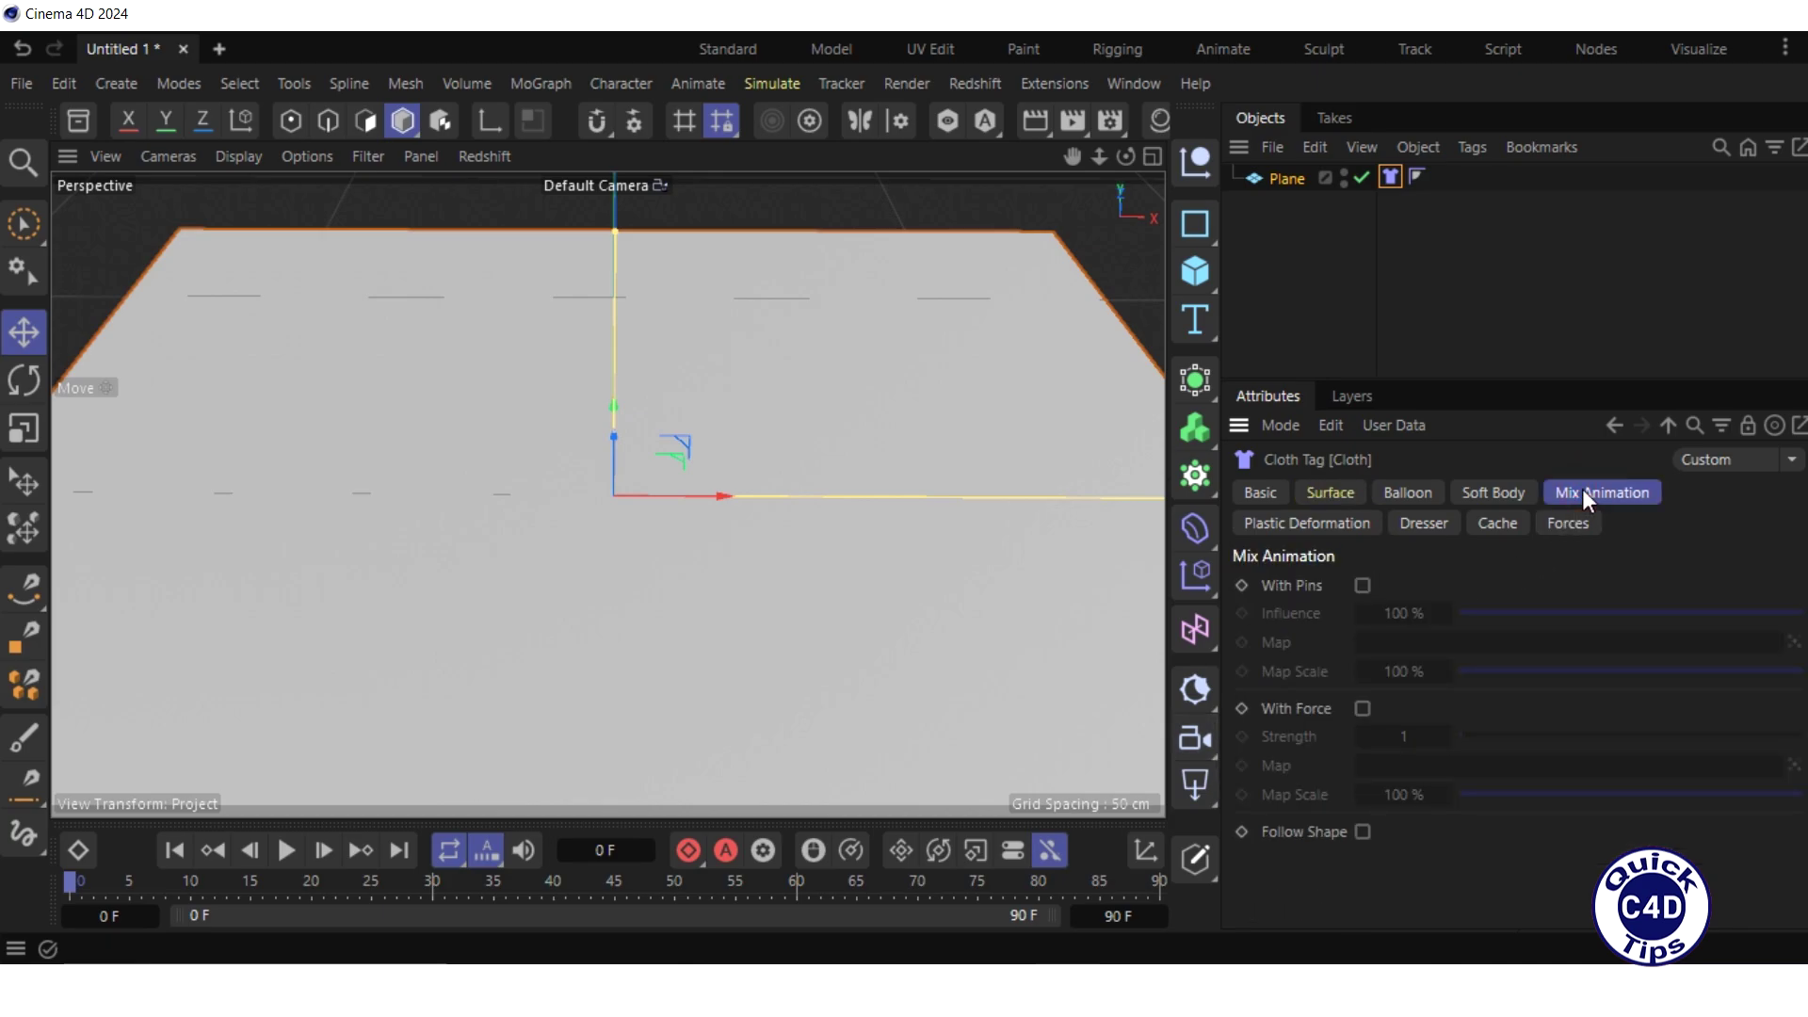
click(1362, 707)
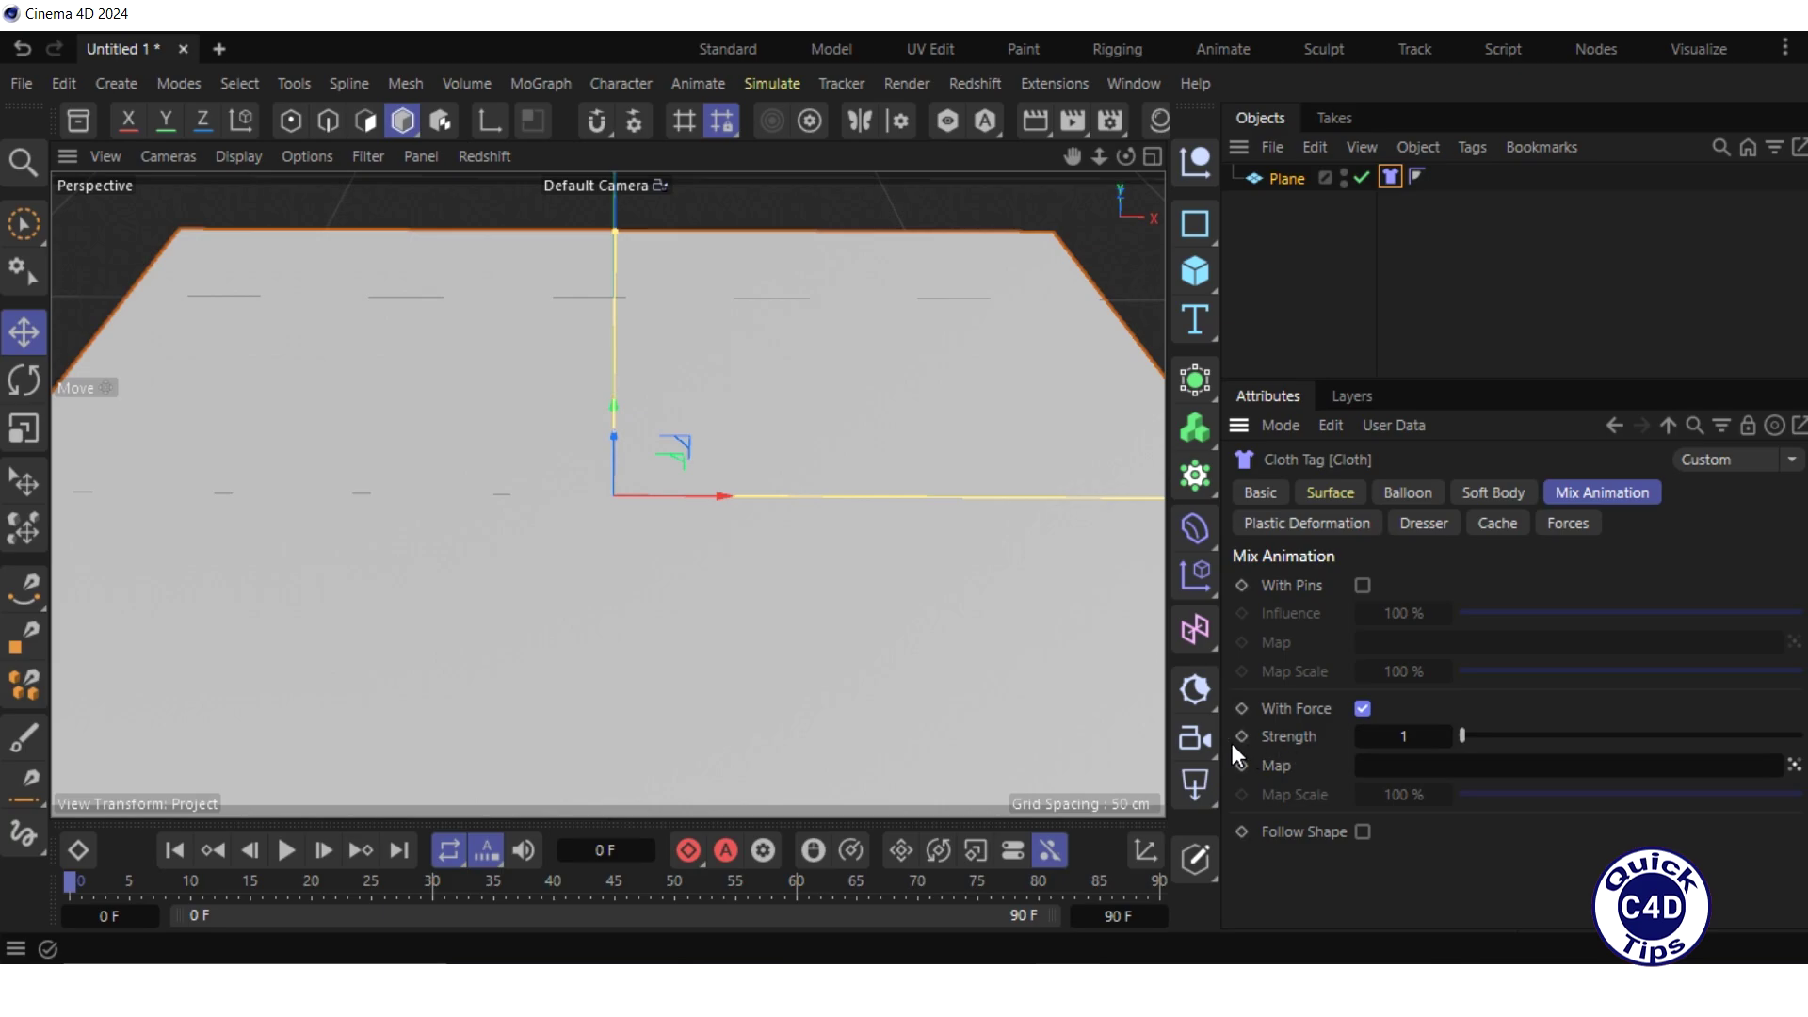
In Project Settings under Simulation > Scene, set Gravity to 0 cm
click(66, 82)
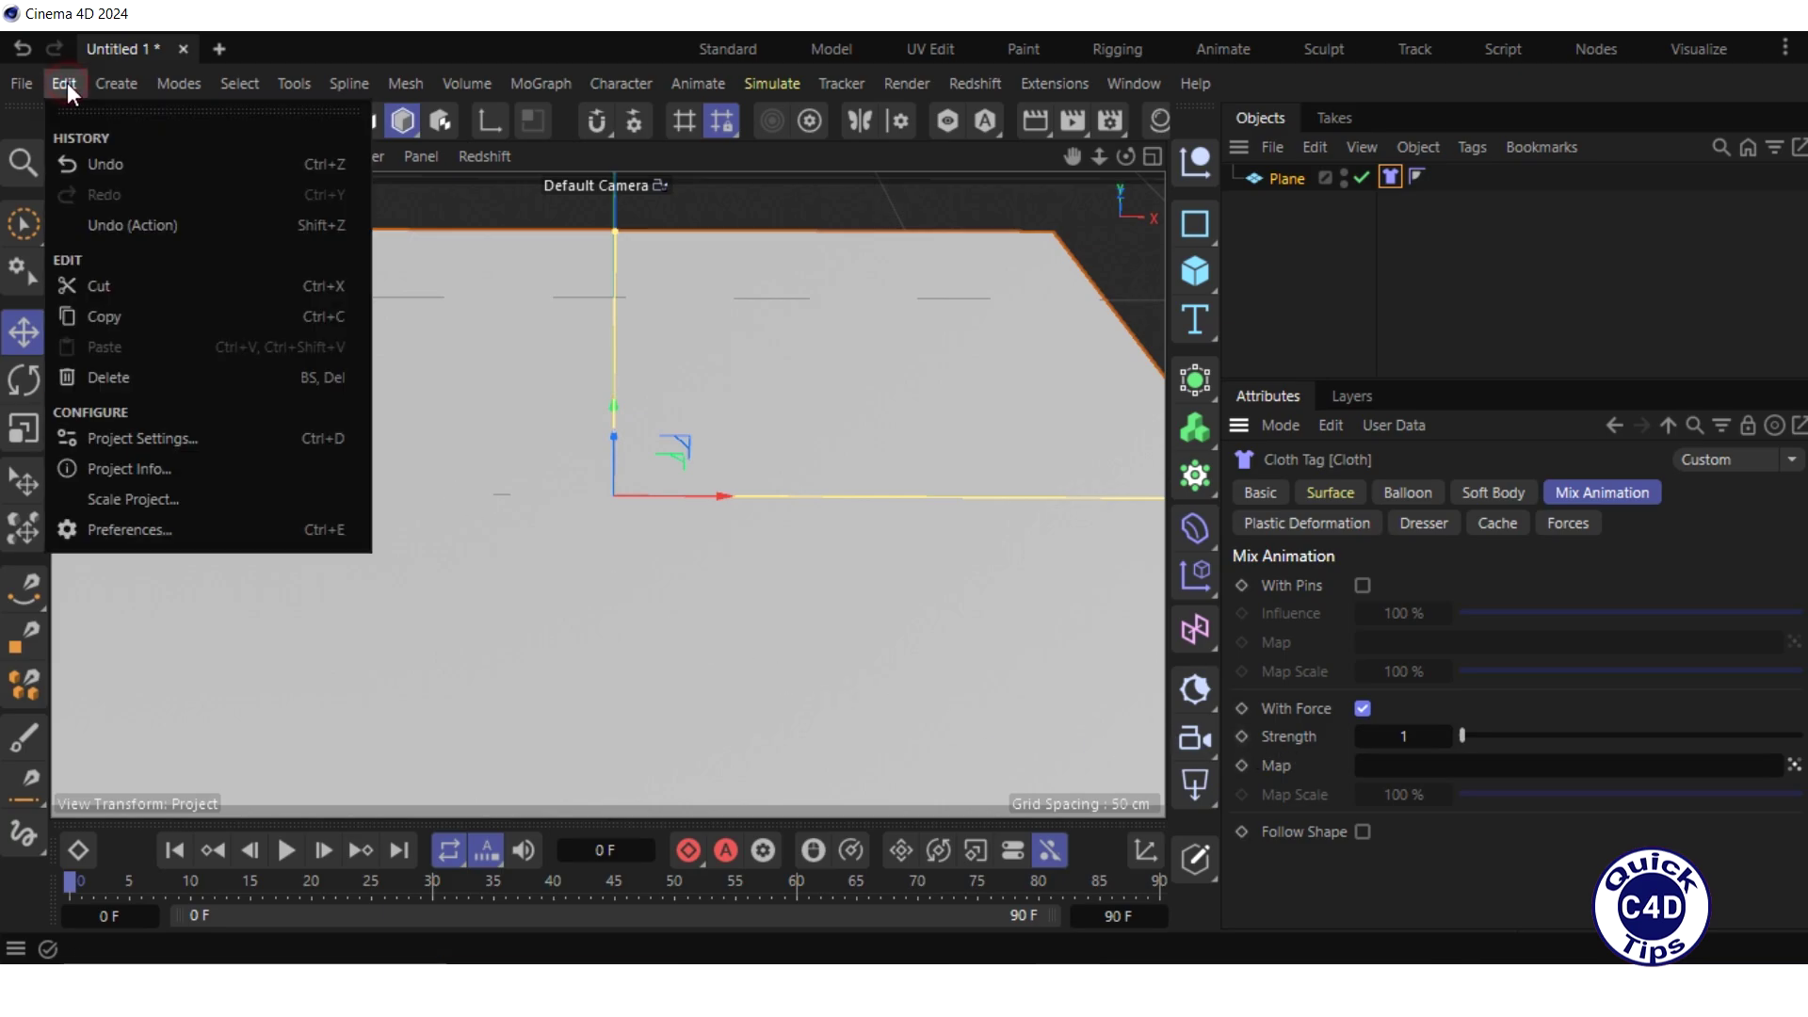
click(149, 439)
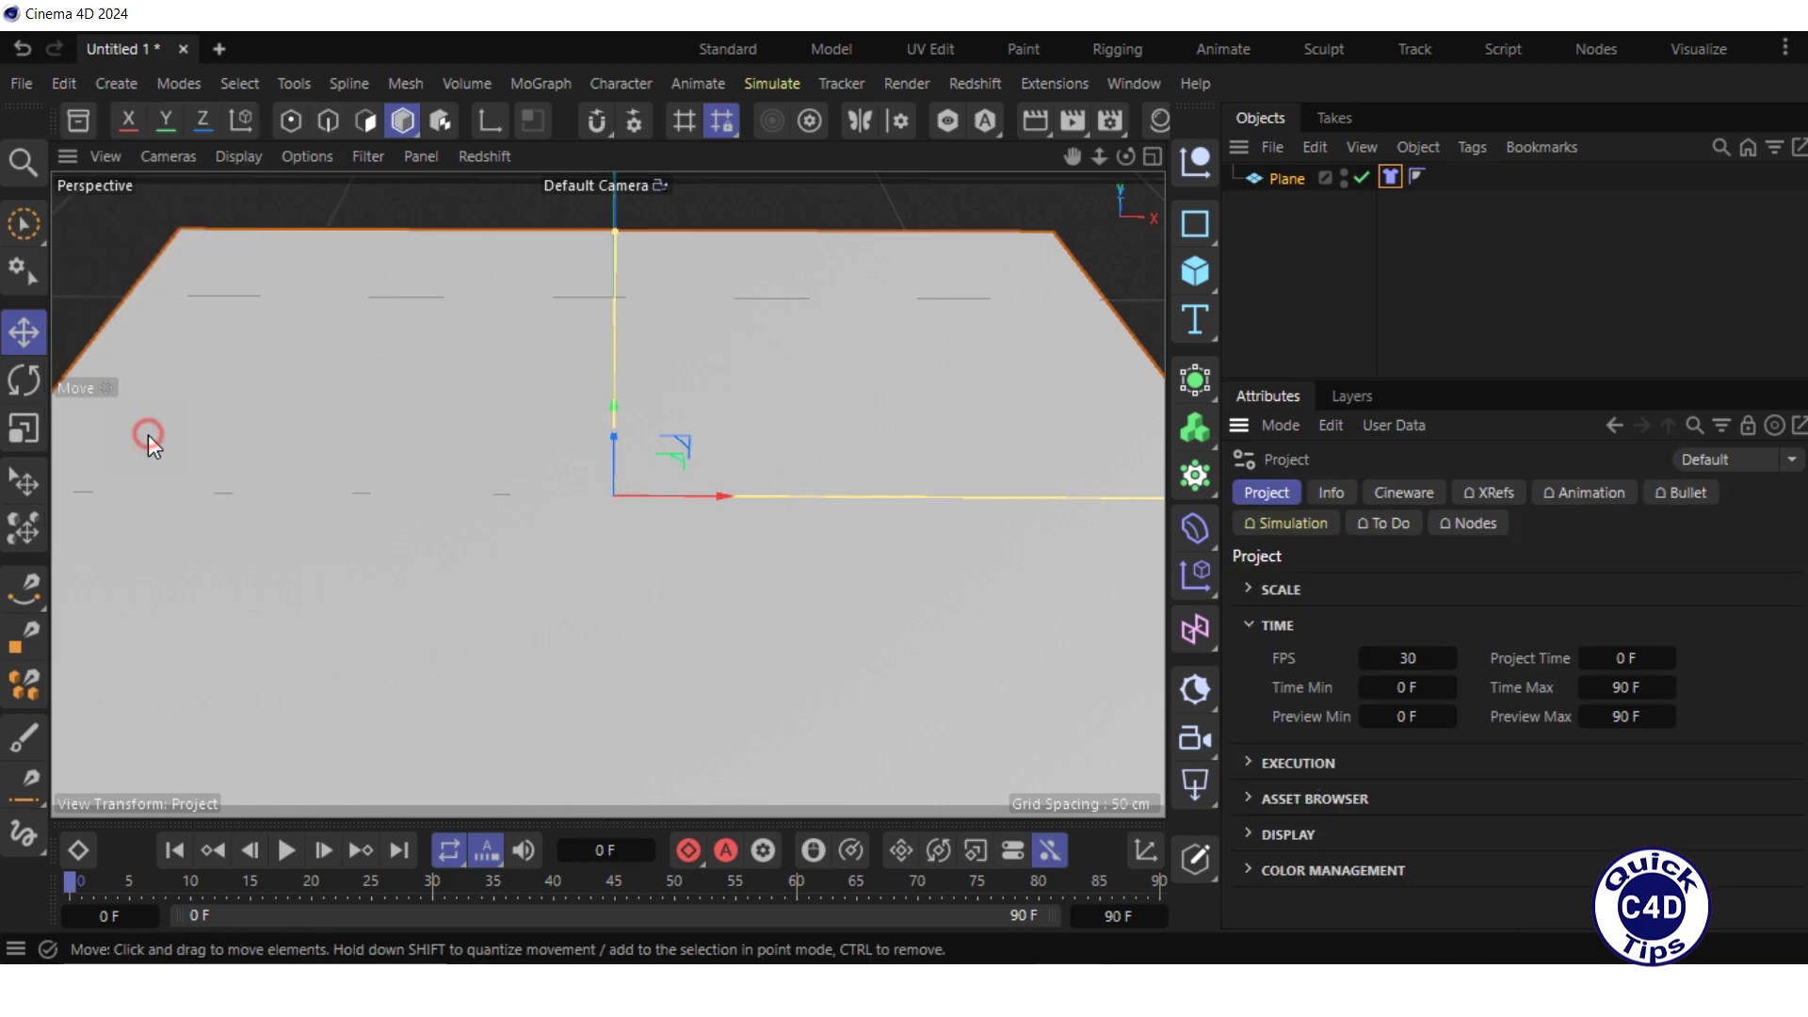
click(1290, 524)
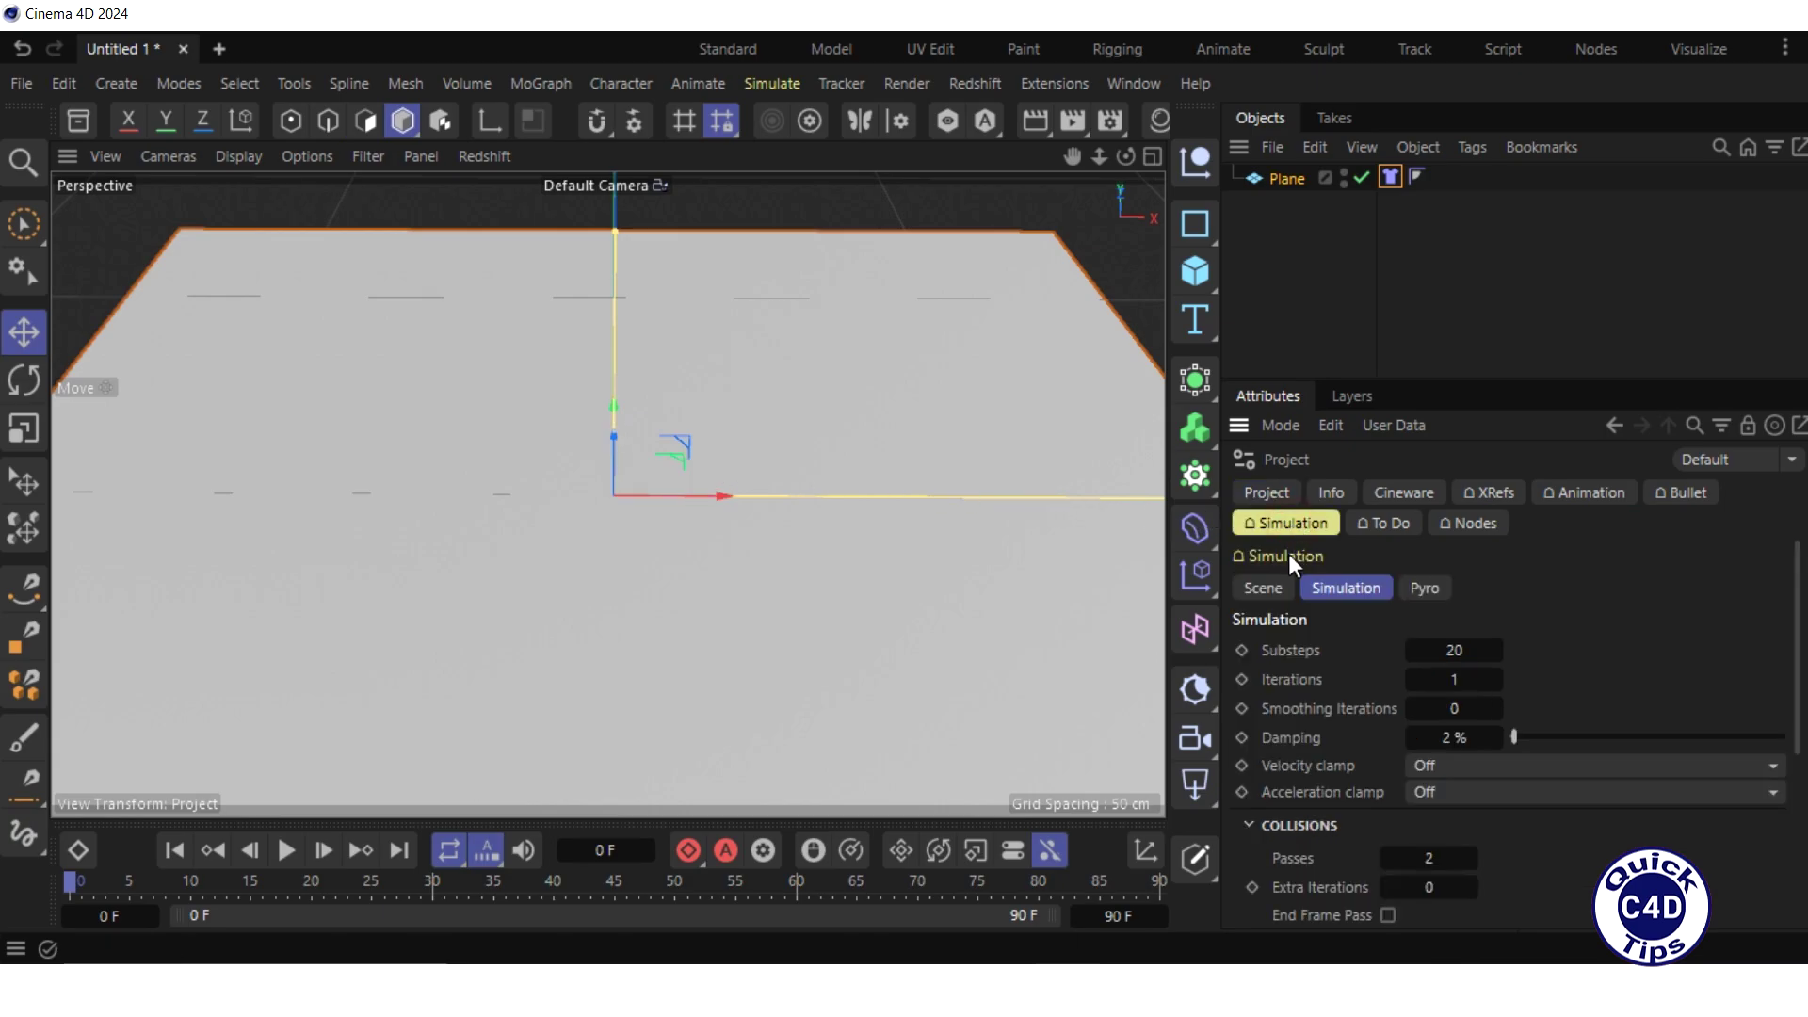
click(1263, 588)
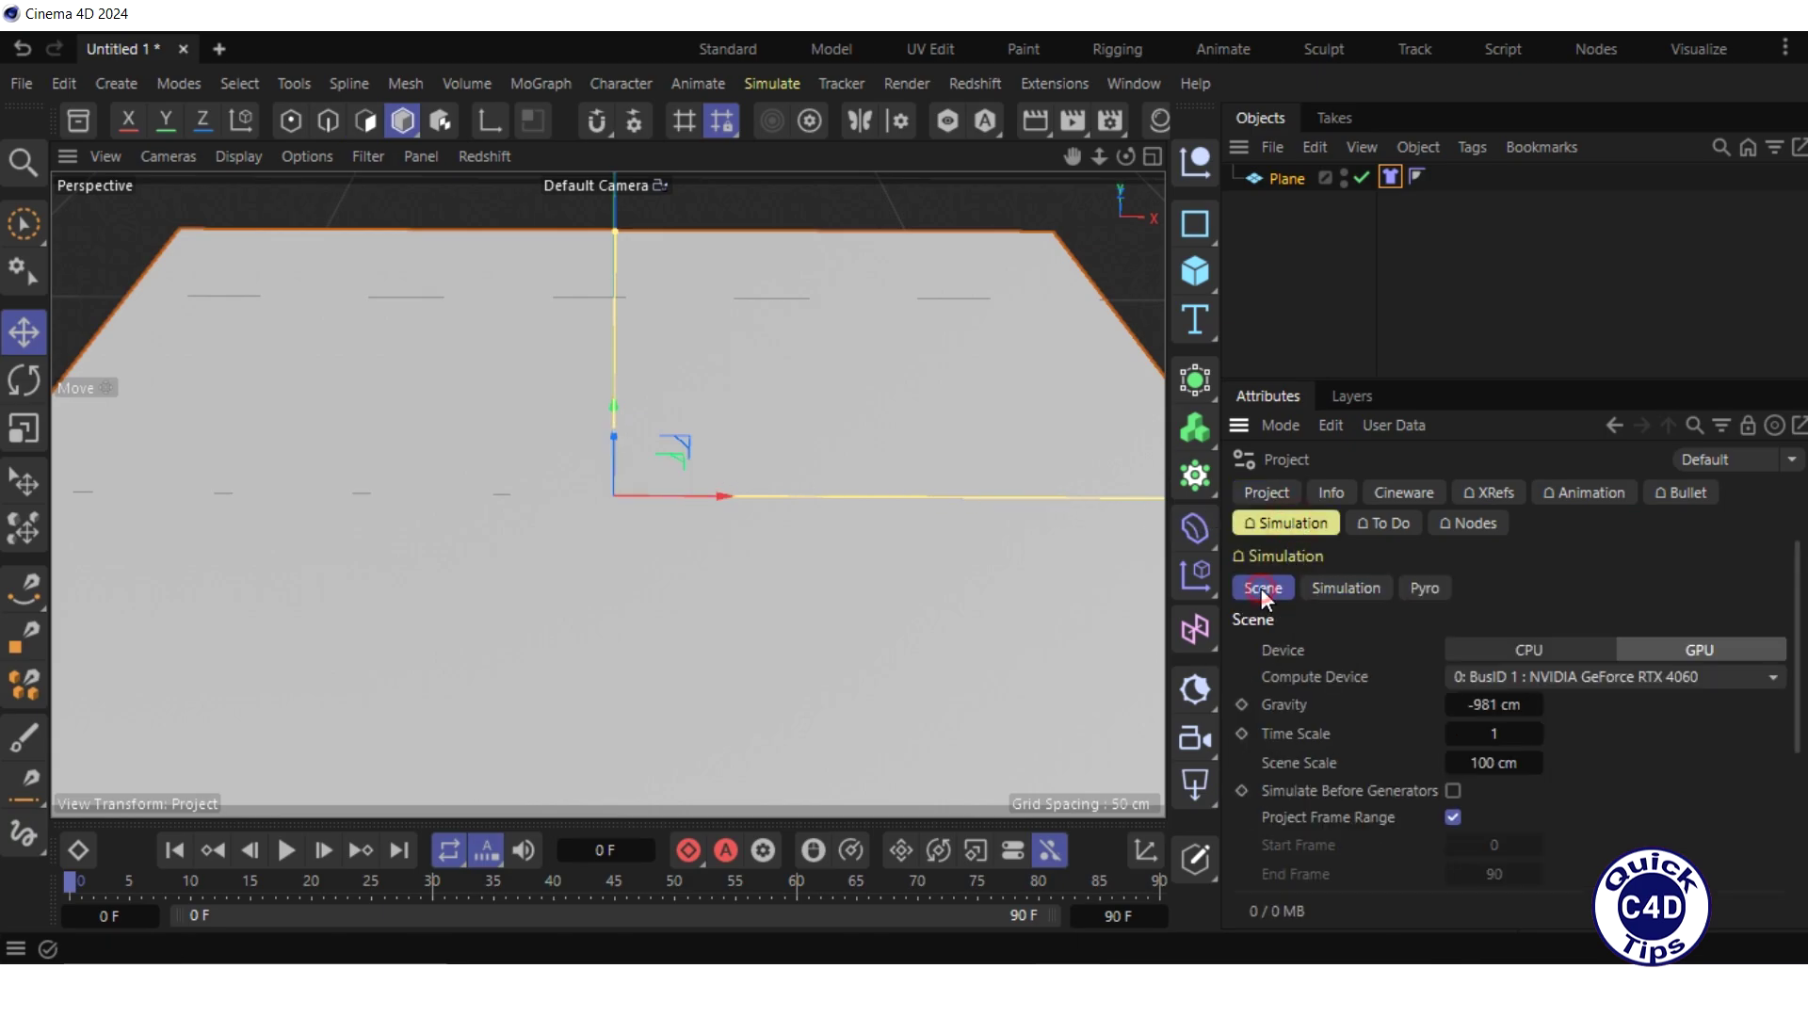
click(1461, 704)
text(0)
key(Return)
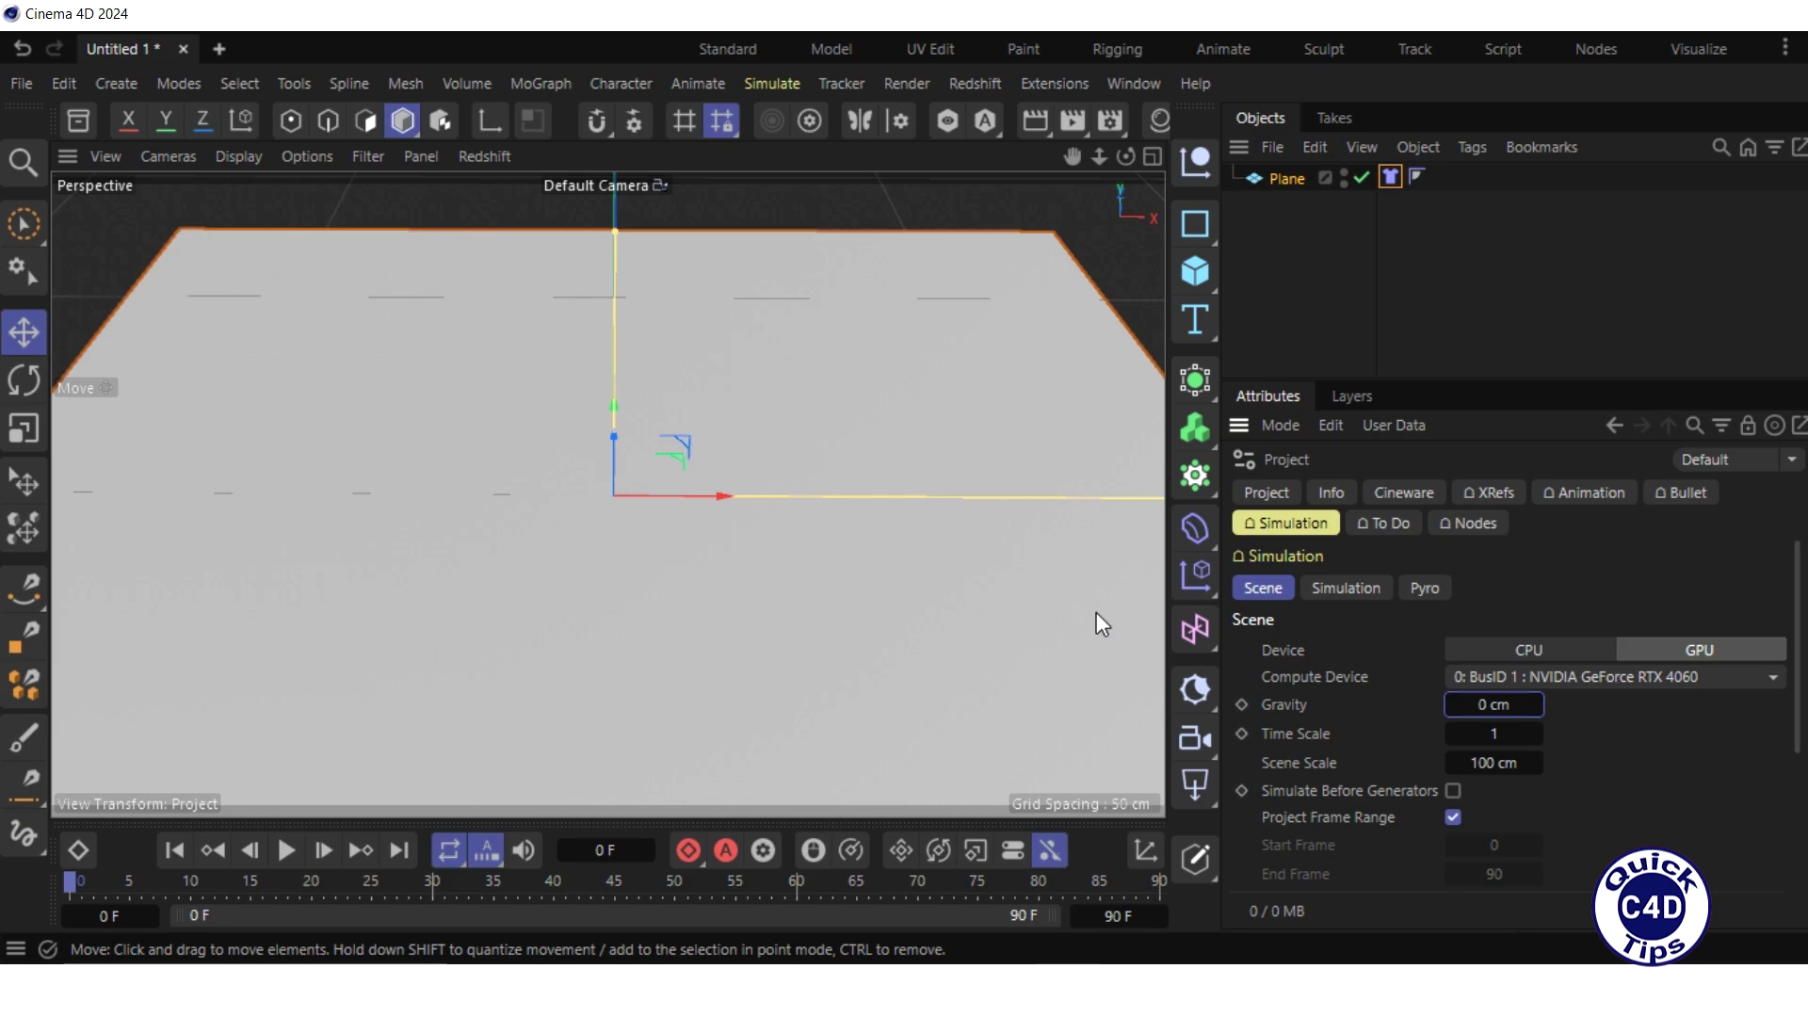
Add a particle Emitter, pitch it to -90° and raise it to Y 100 cm
click(770, 85)
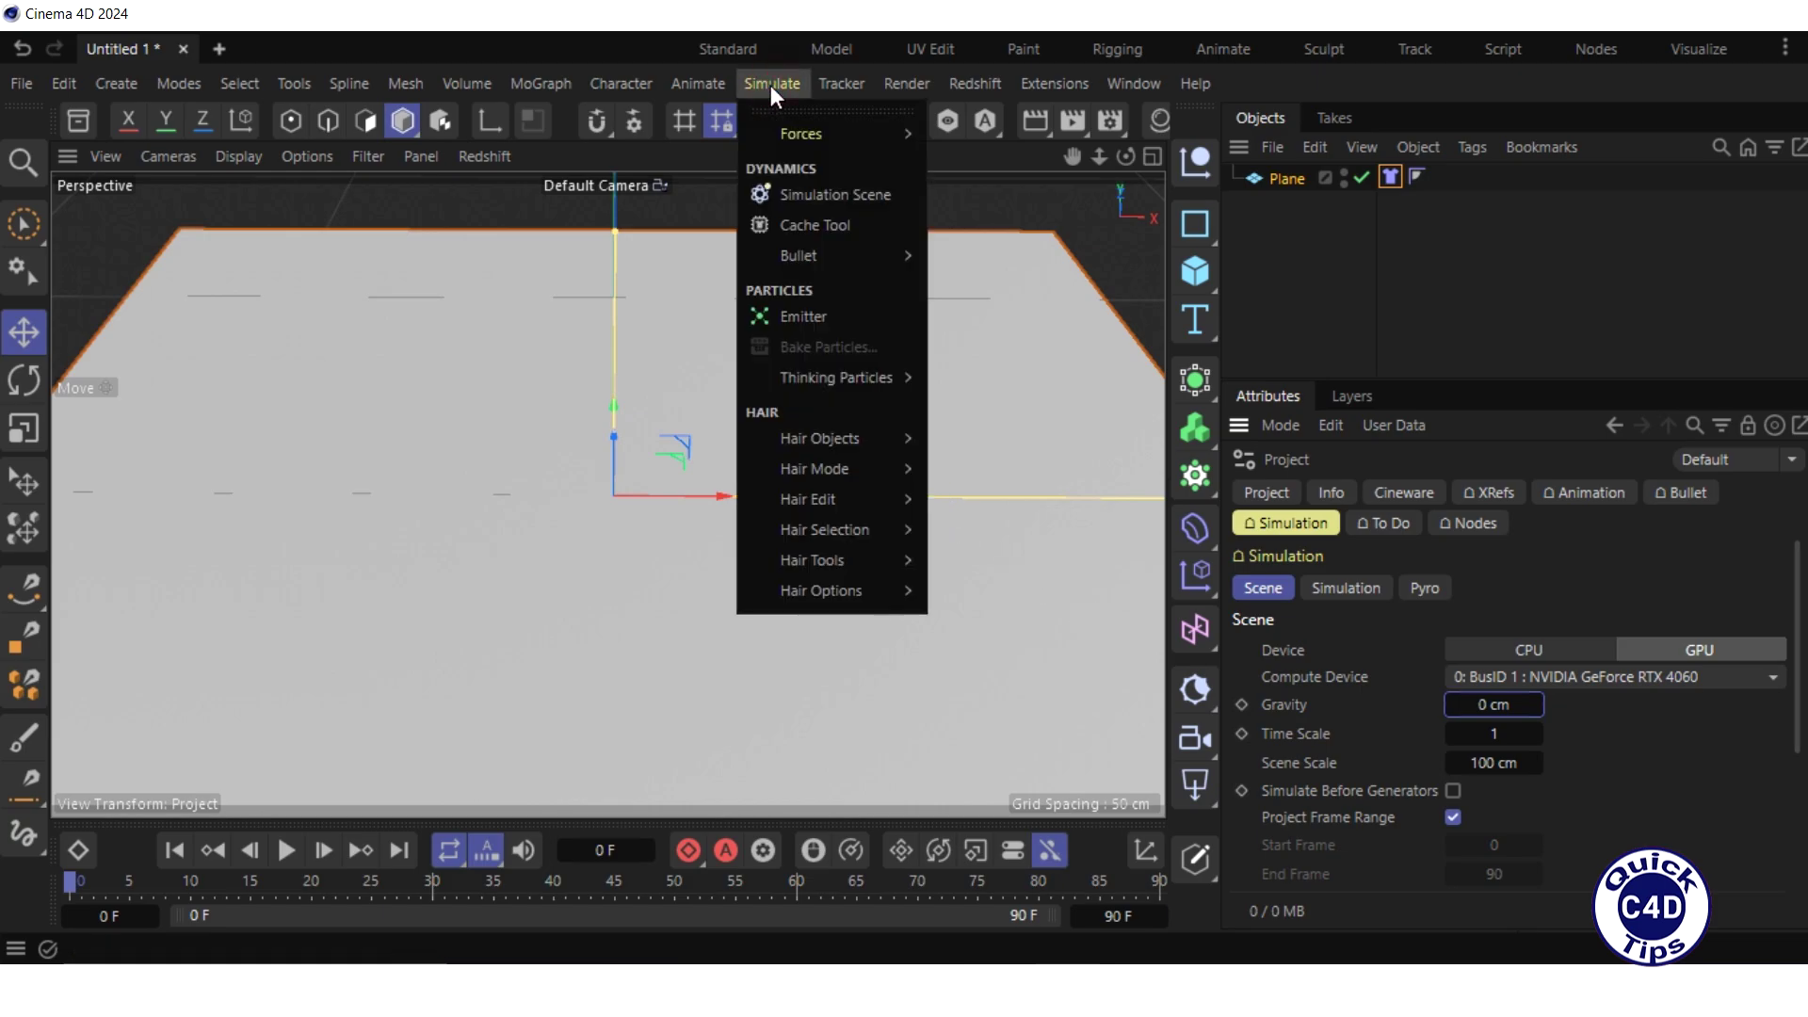
click(806, 311)
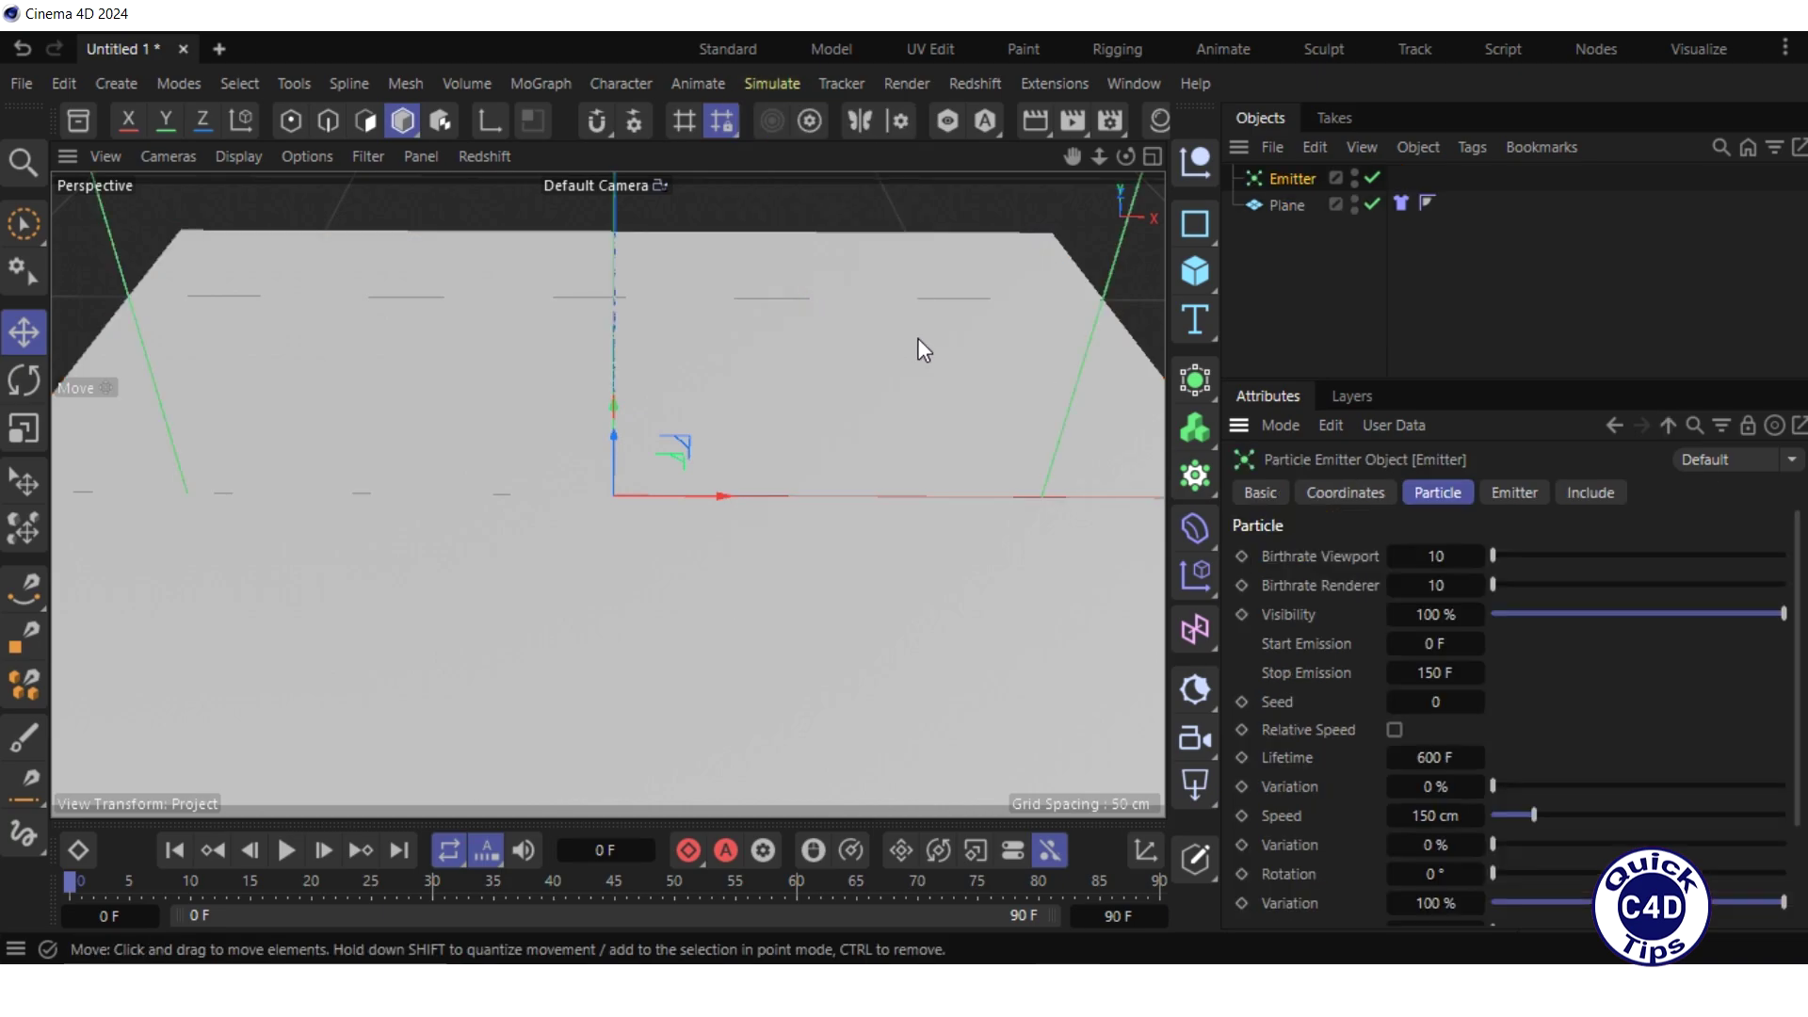
click(1359, 491)
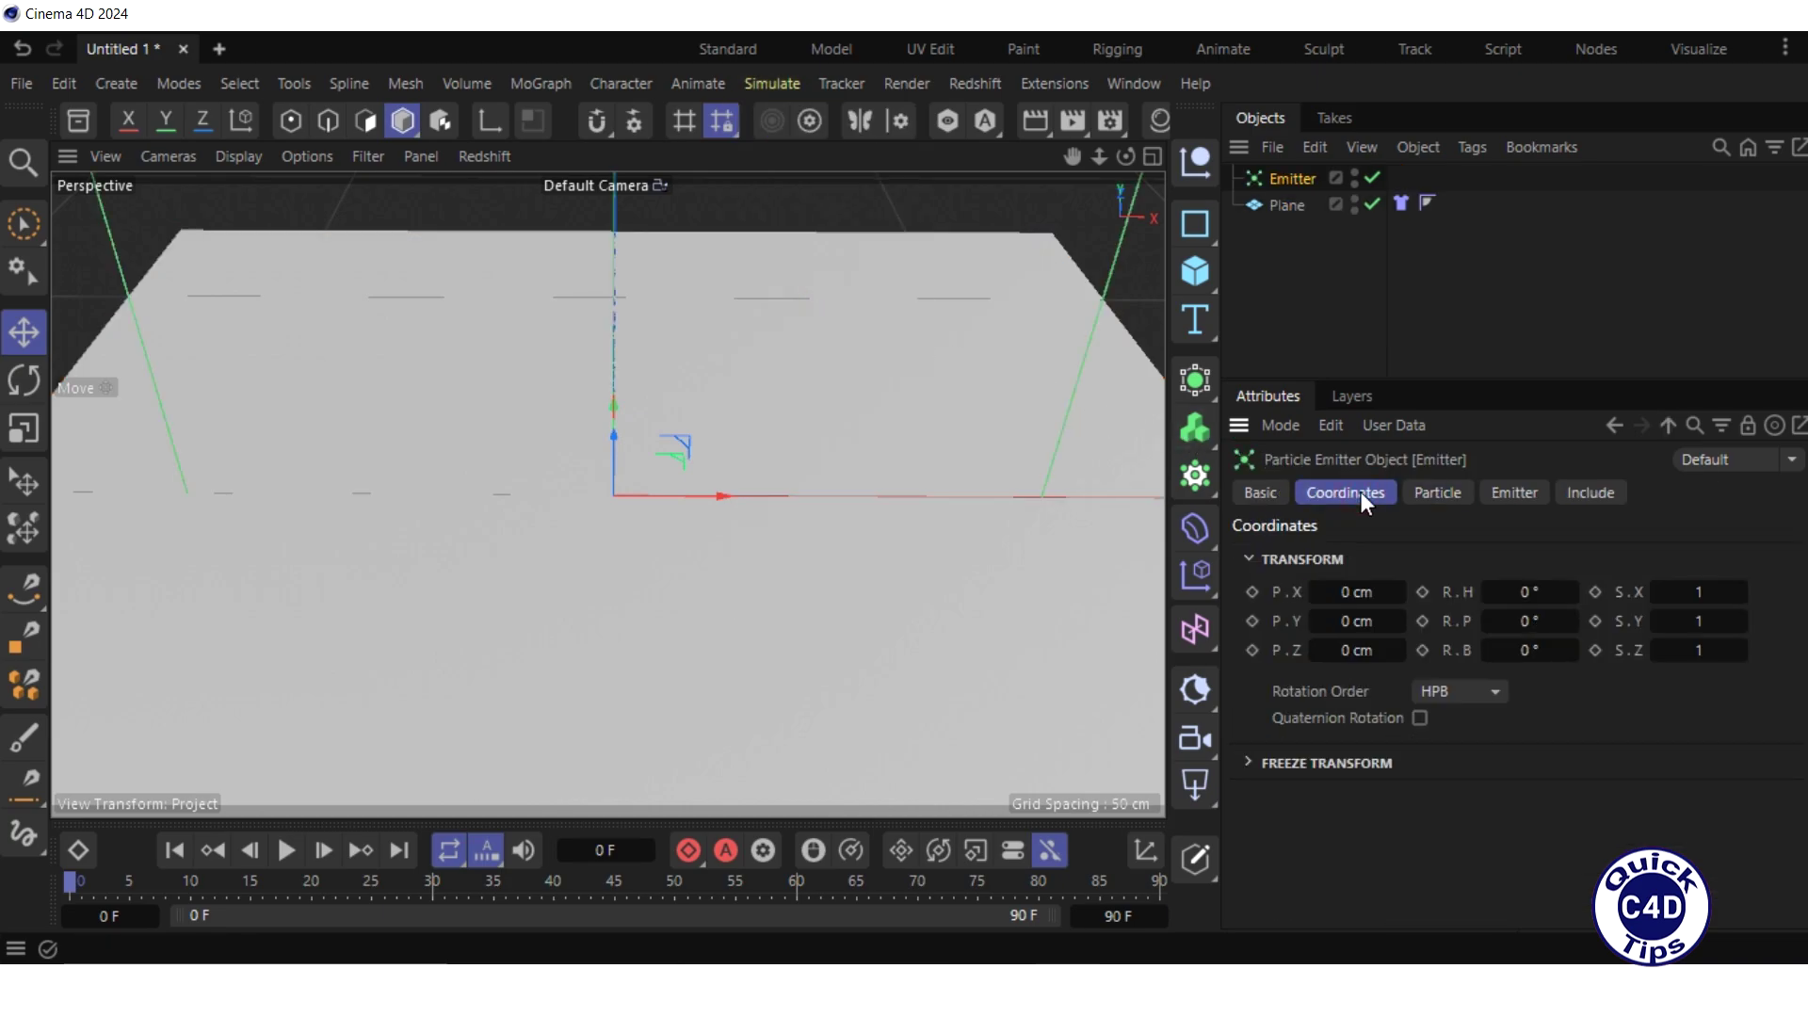
double_click(1514, 620)
text(-90)
key(Return)
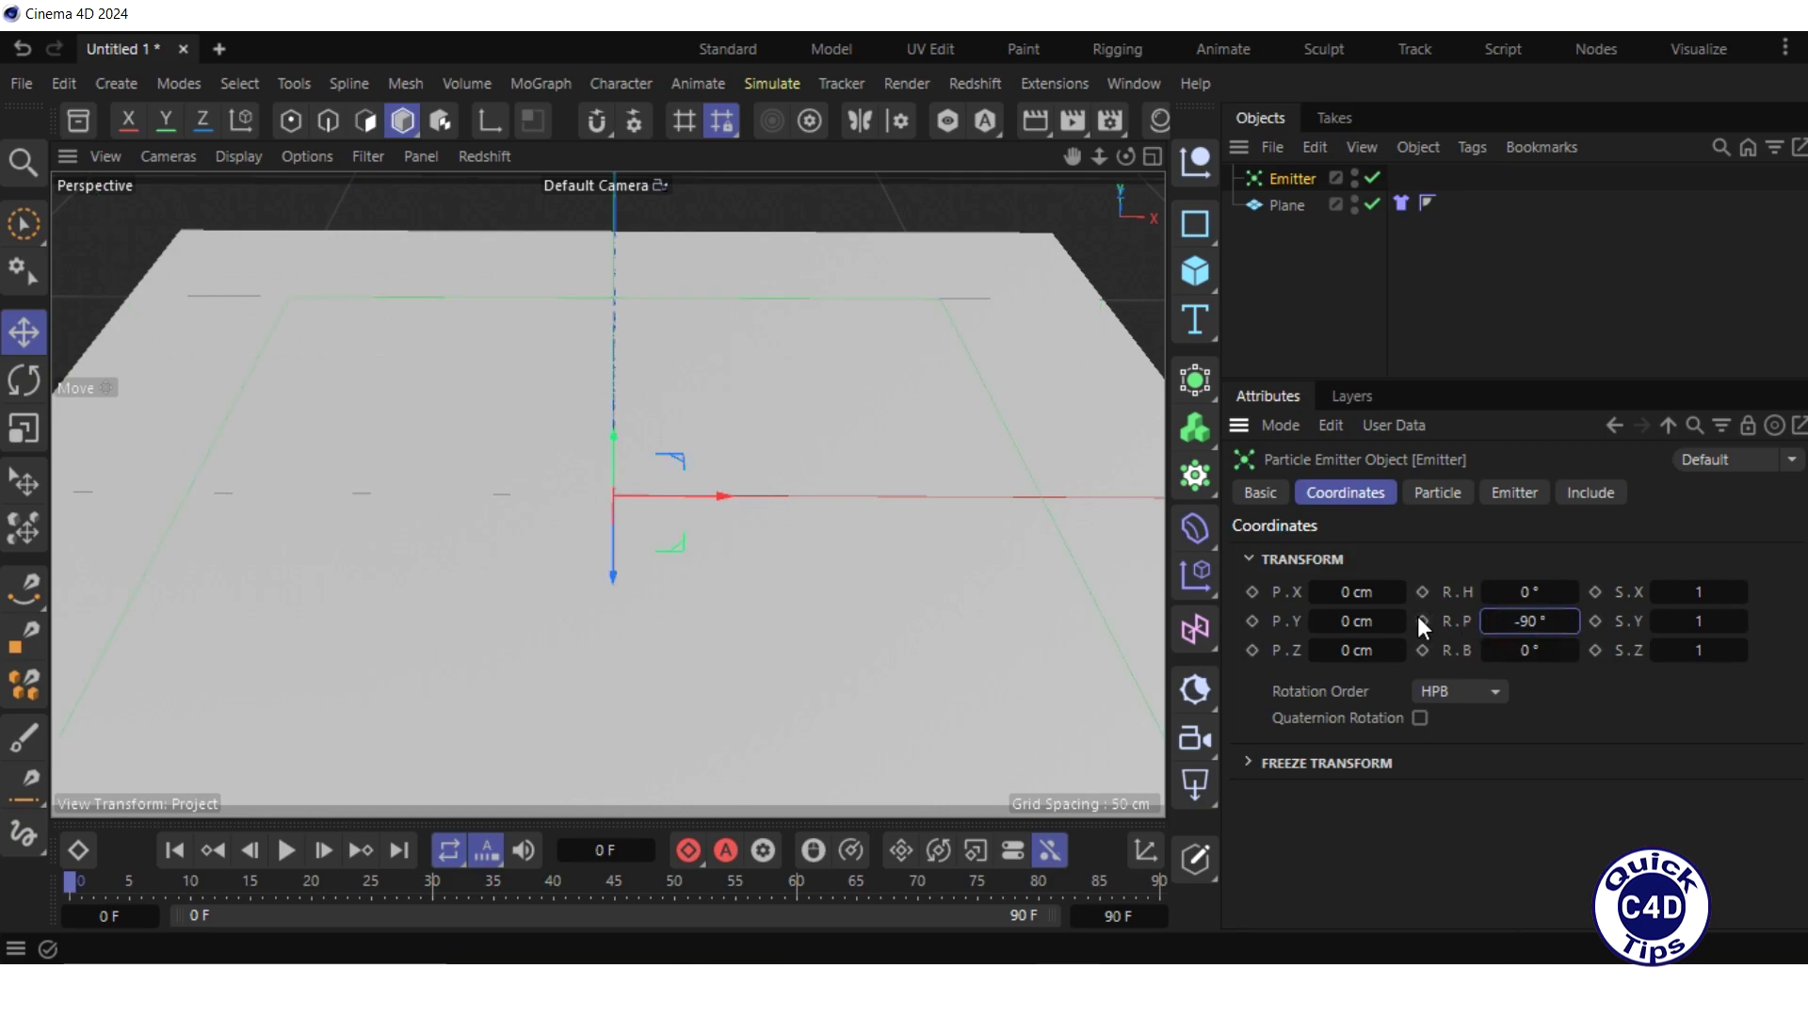
double_click(1356, 620)
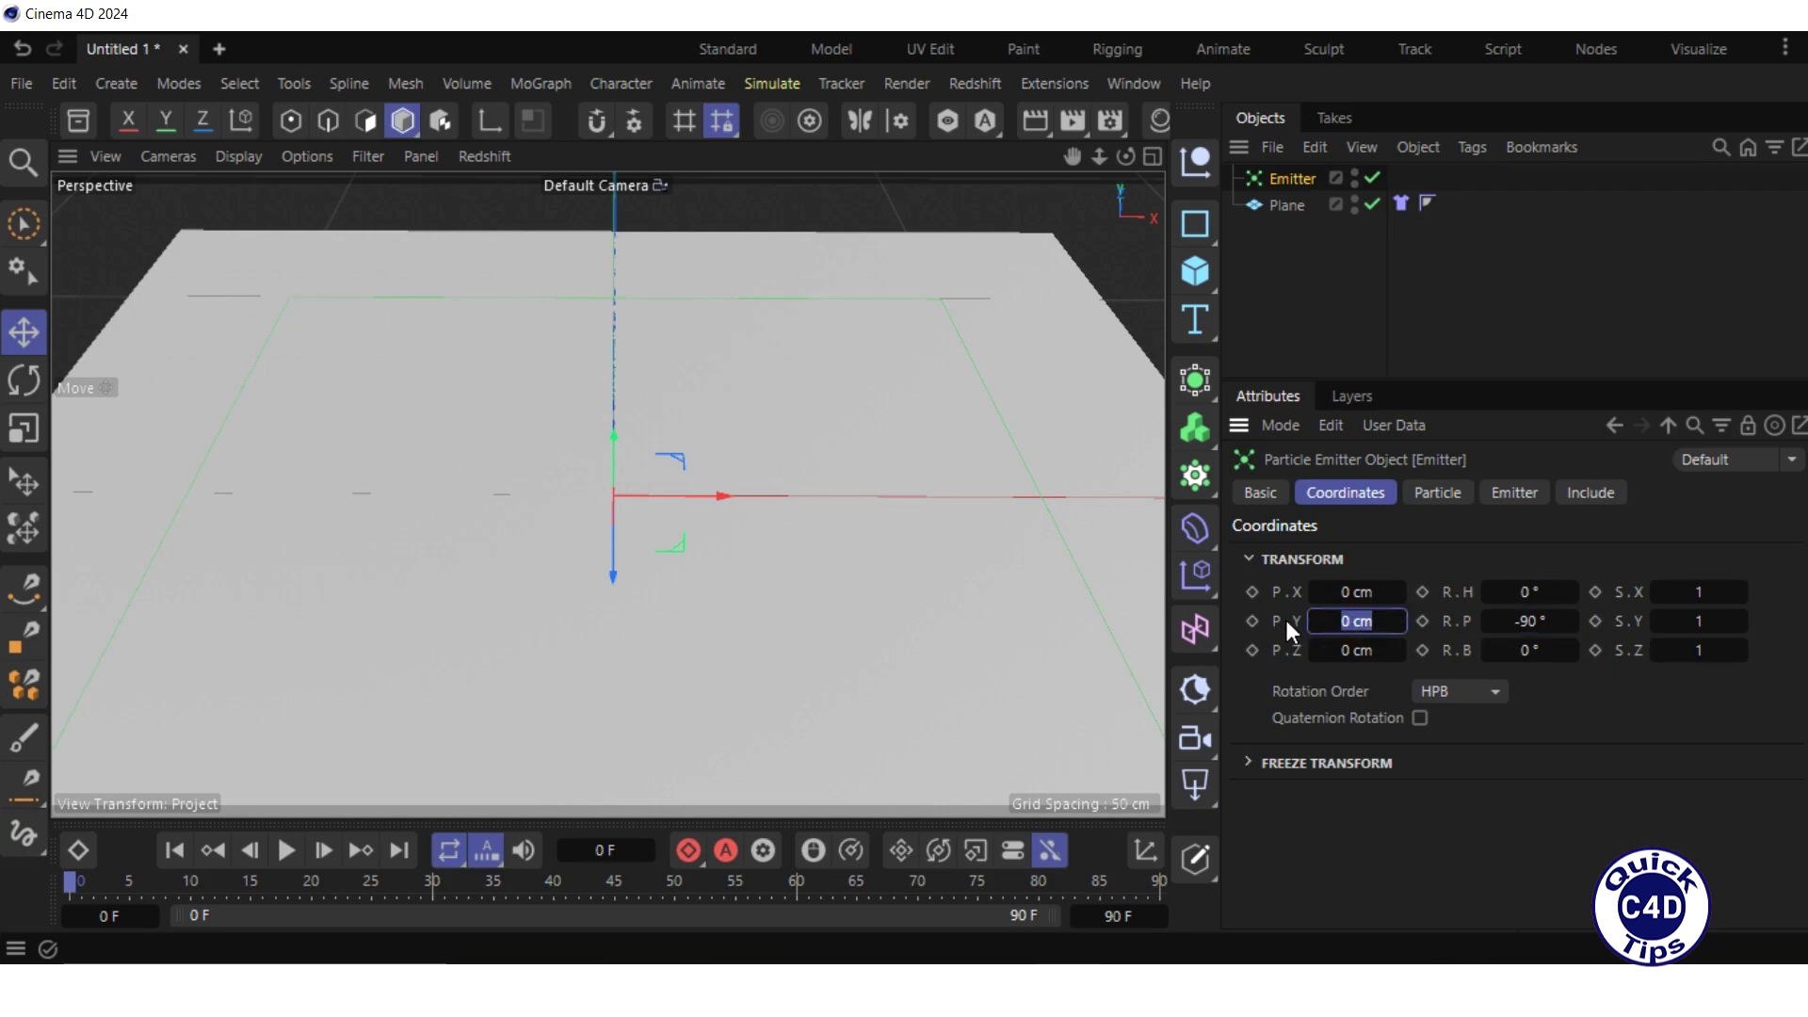
text(100)
key(Return)
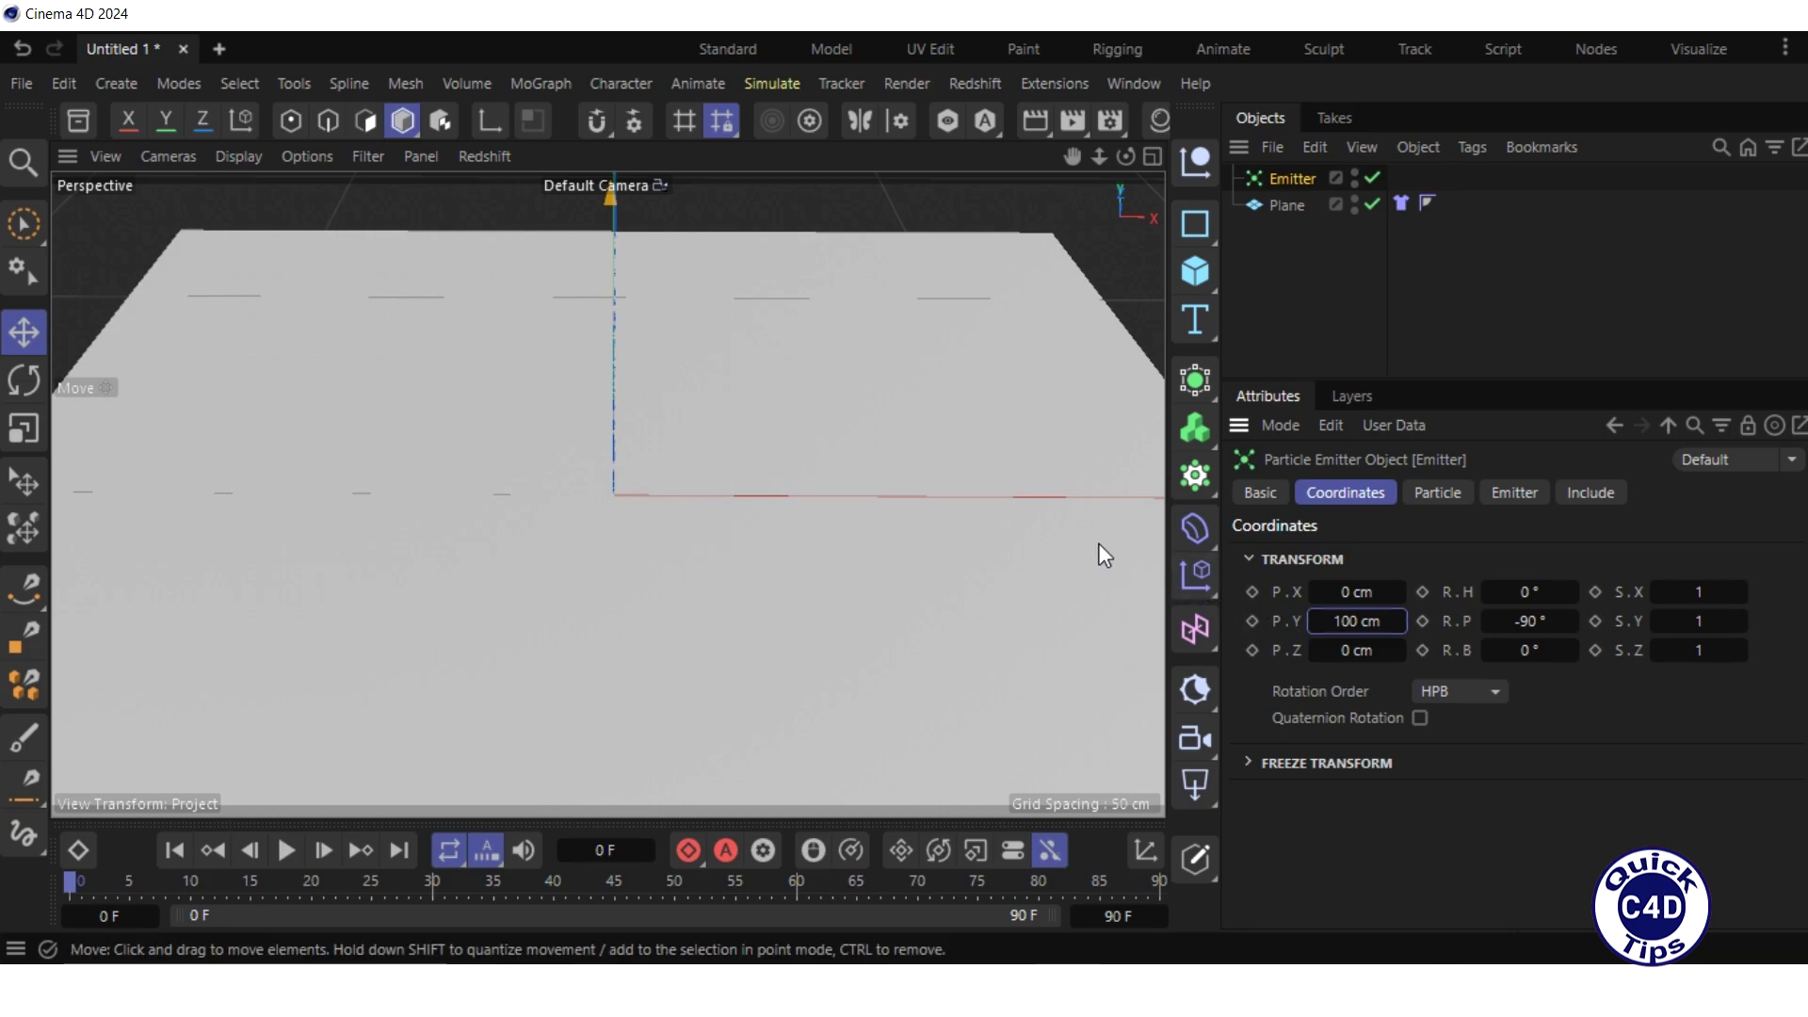
Attach a Collider tag to the Emitter from its Simulation Tags menu
right_click(1285, 179)
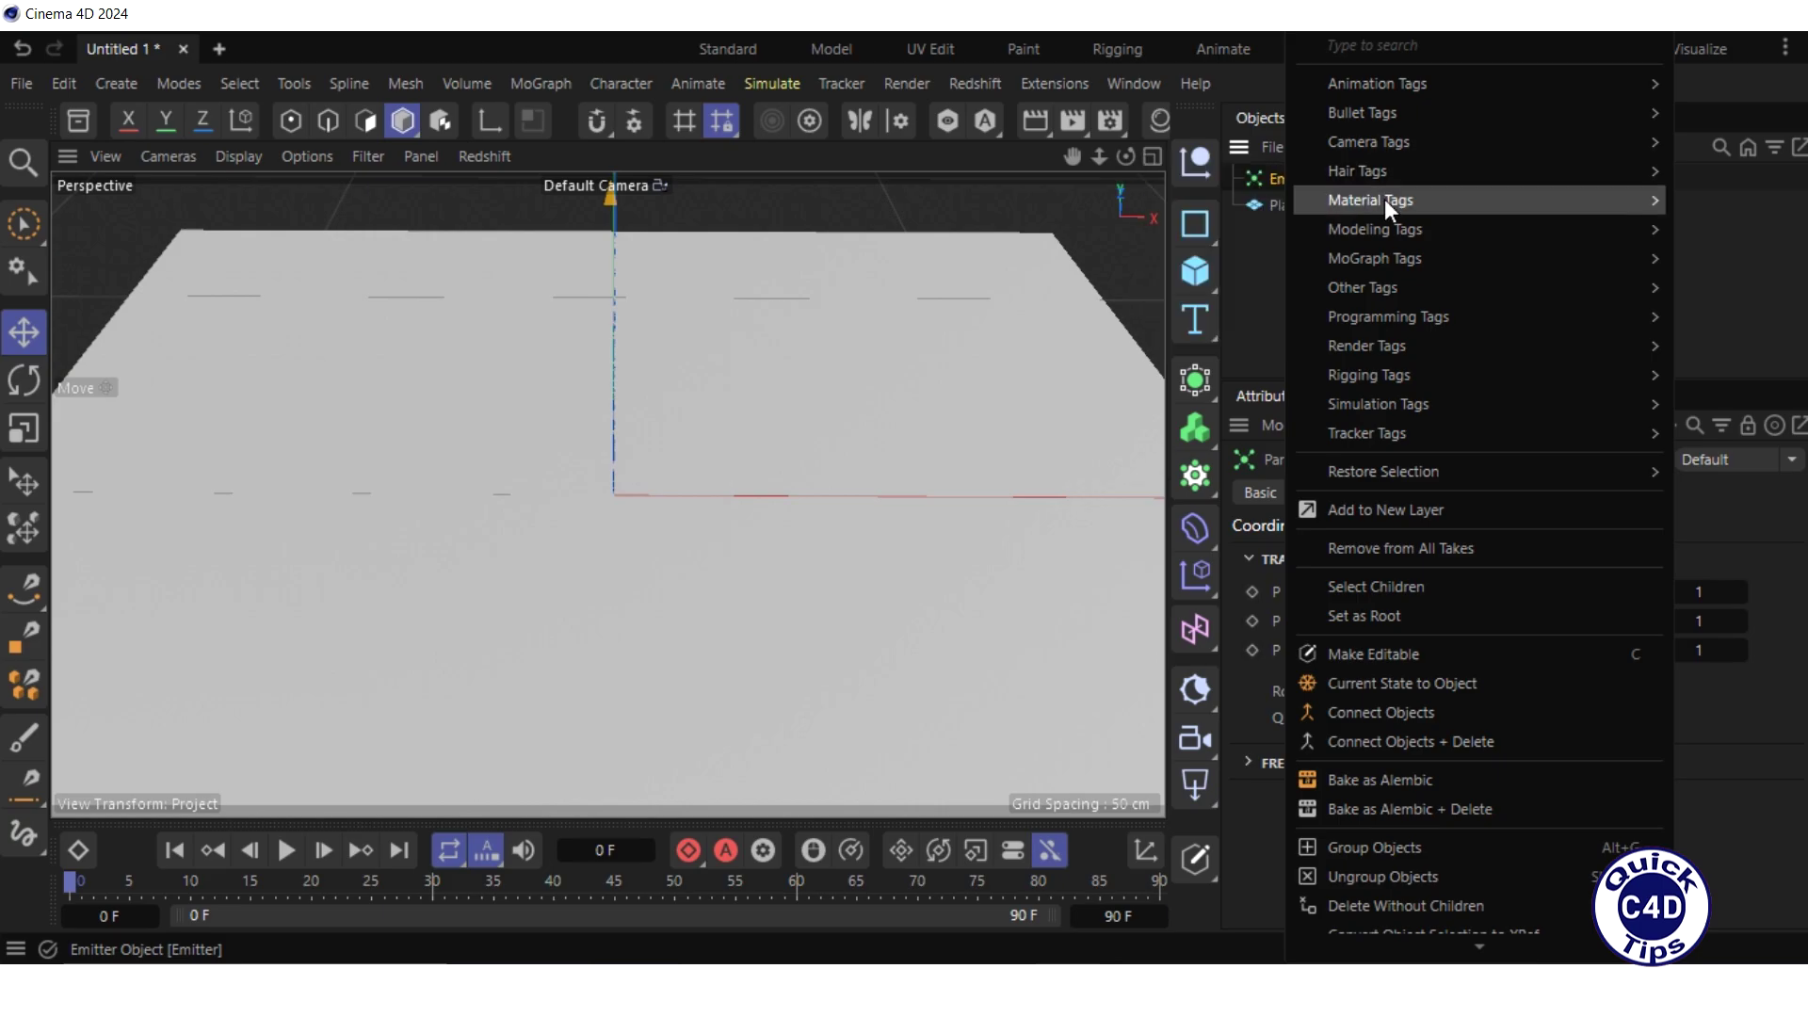
mouse_move(1417, 408)
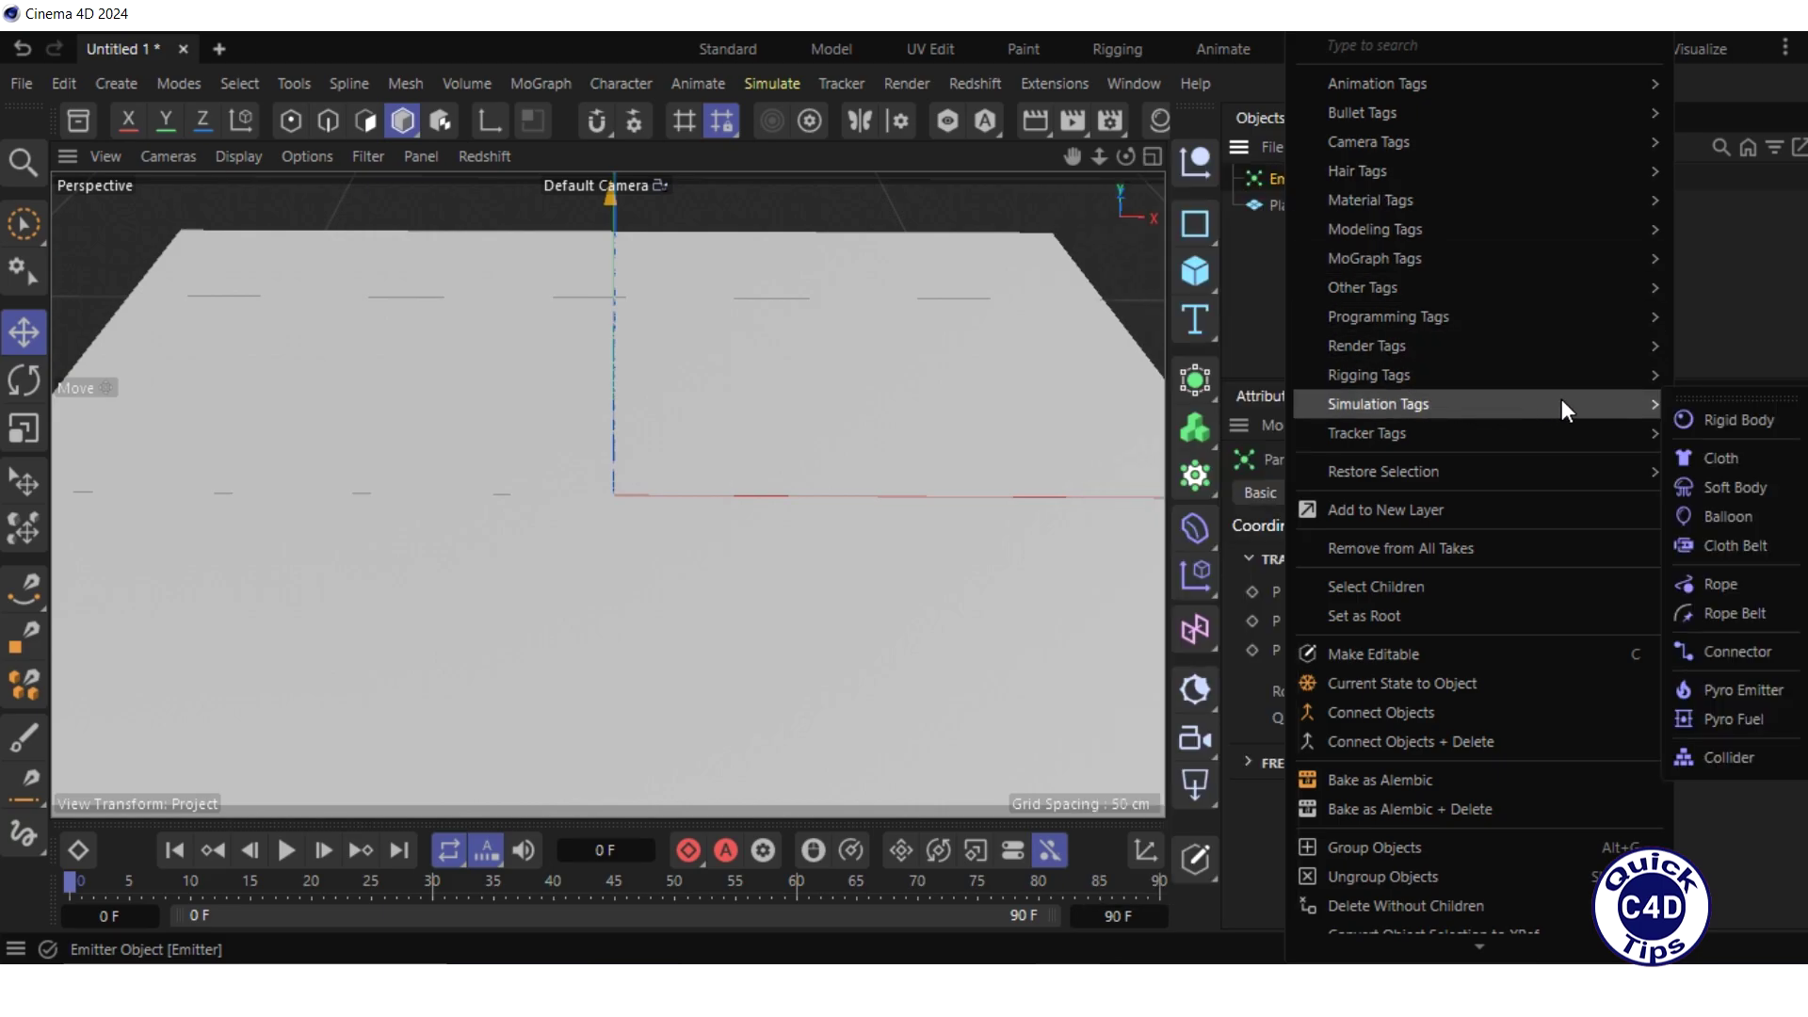
click(1732, 758)
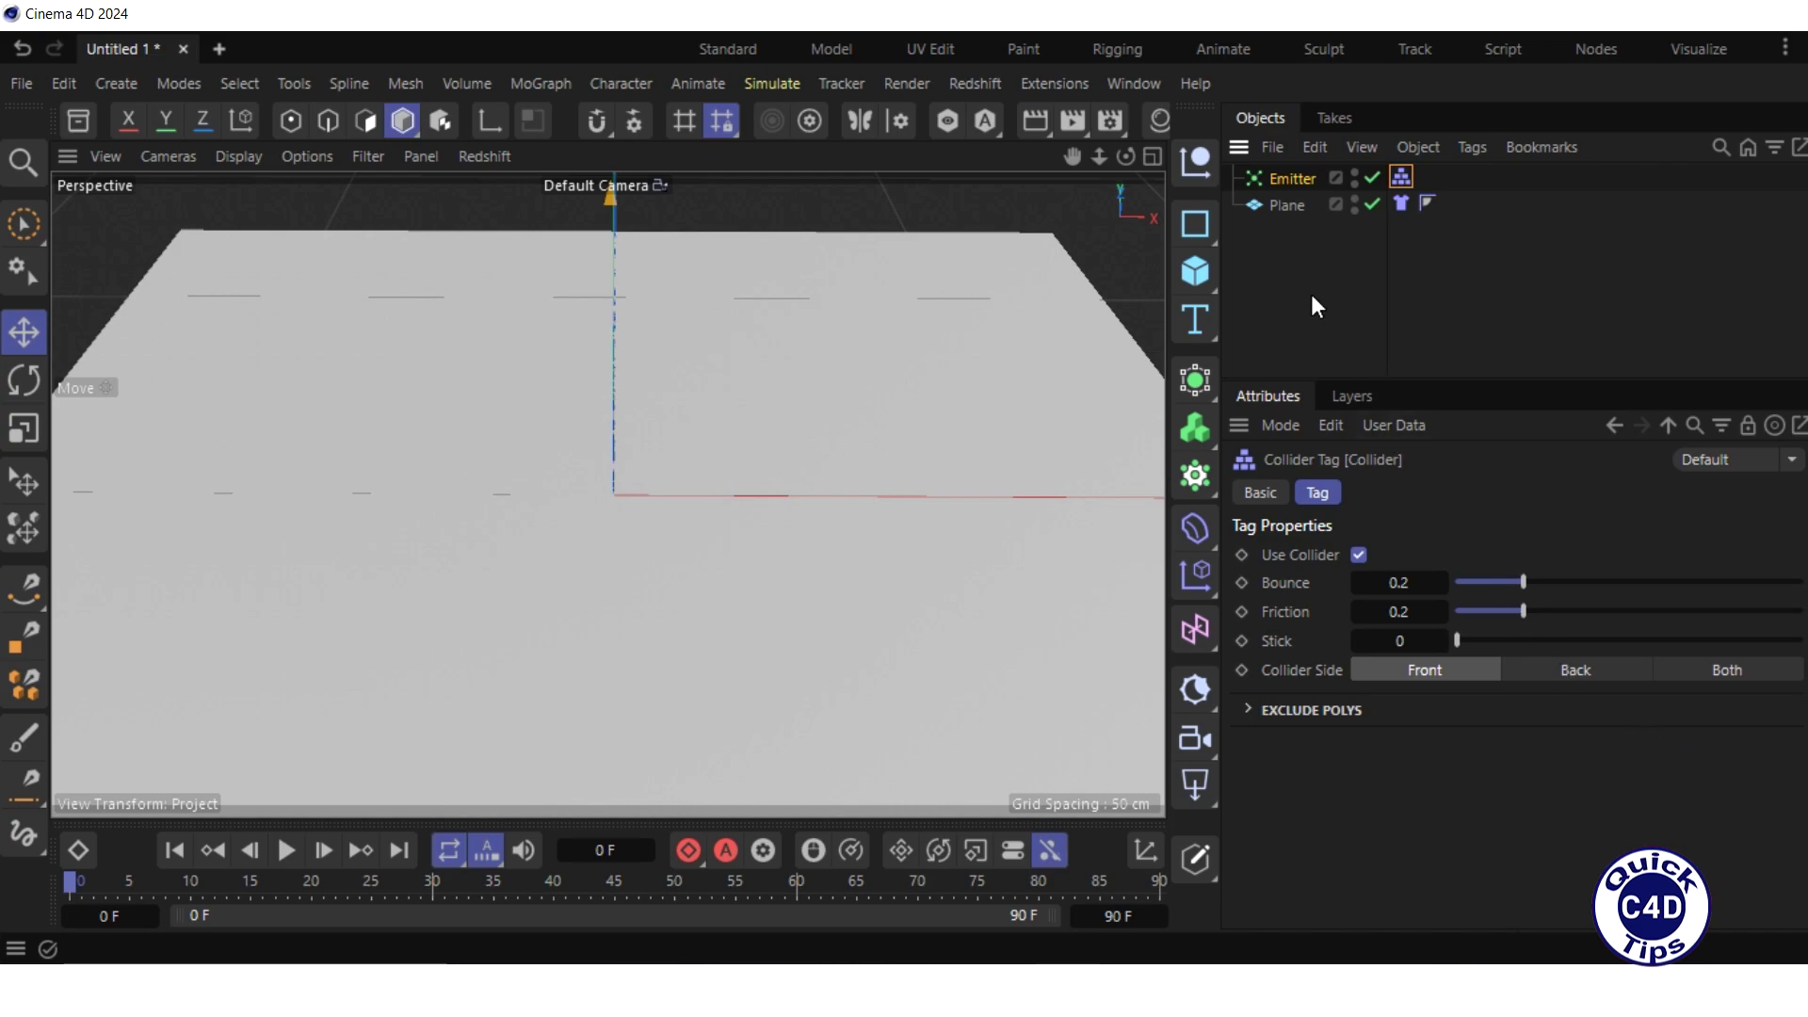
Add a sphere with 0.5 cm radius and 10 segments, and parent it under the Emitter
click(1196, 269)
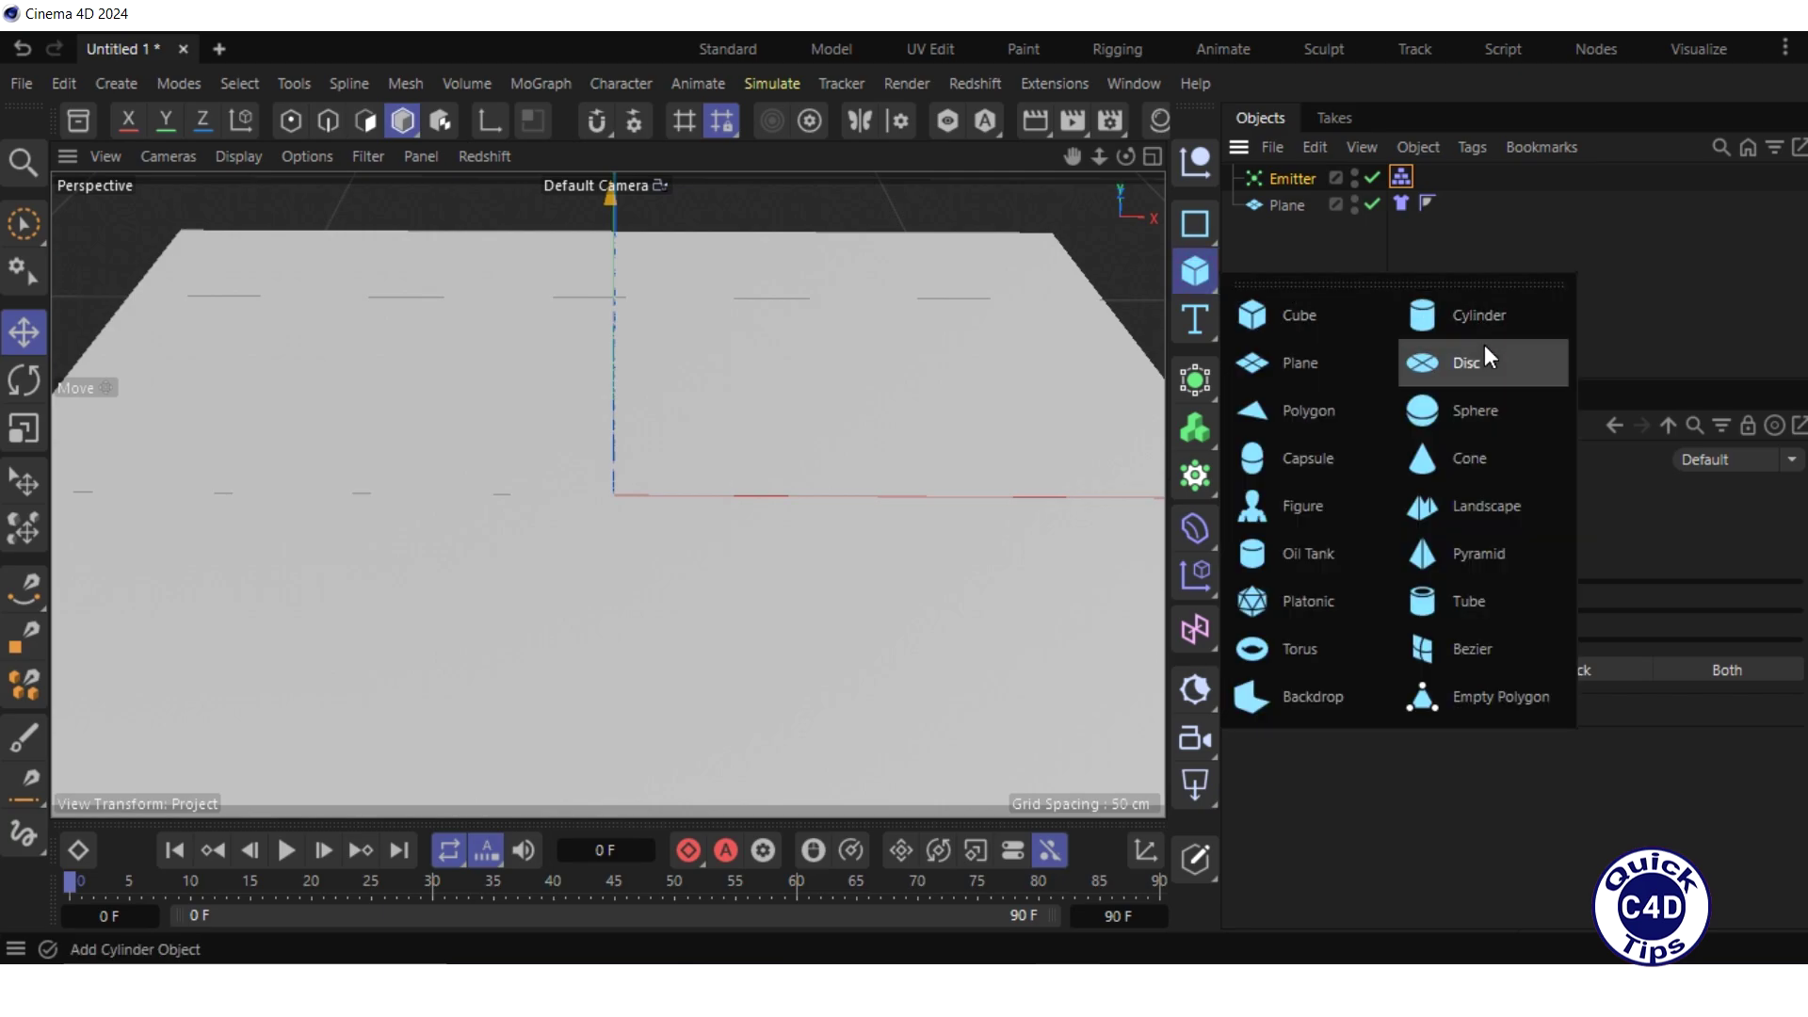
click(1476, 412)
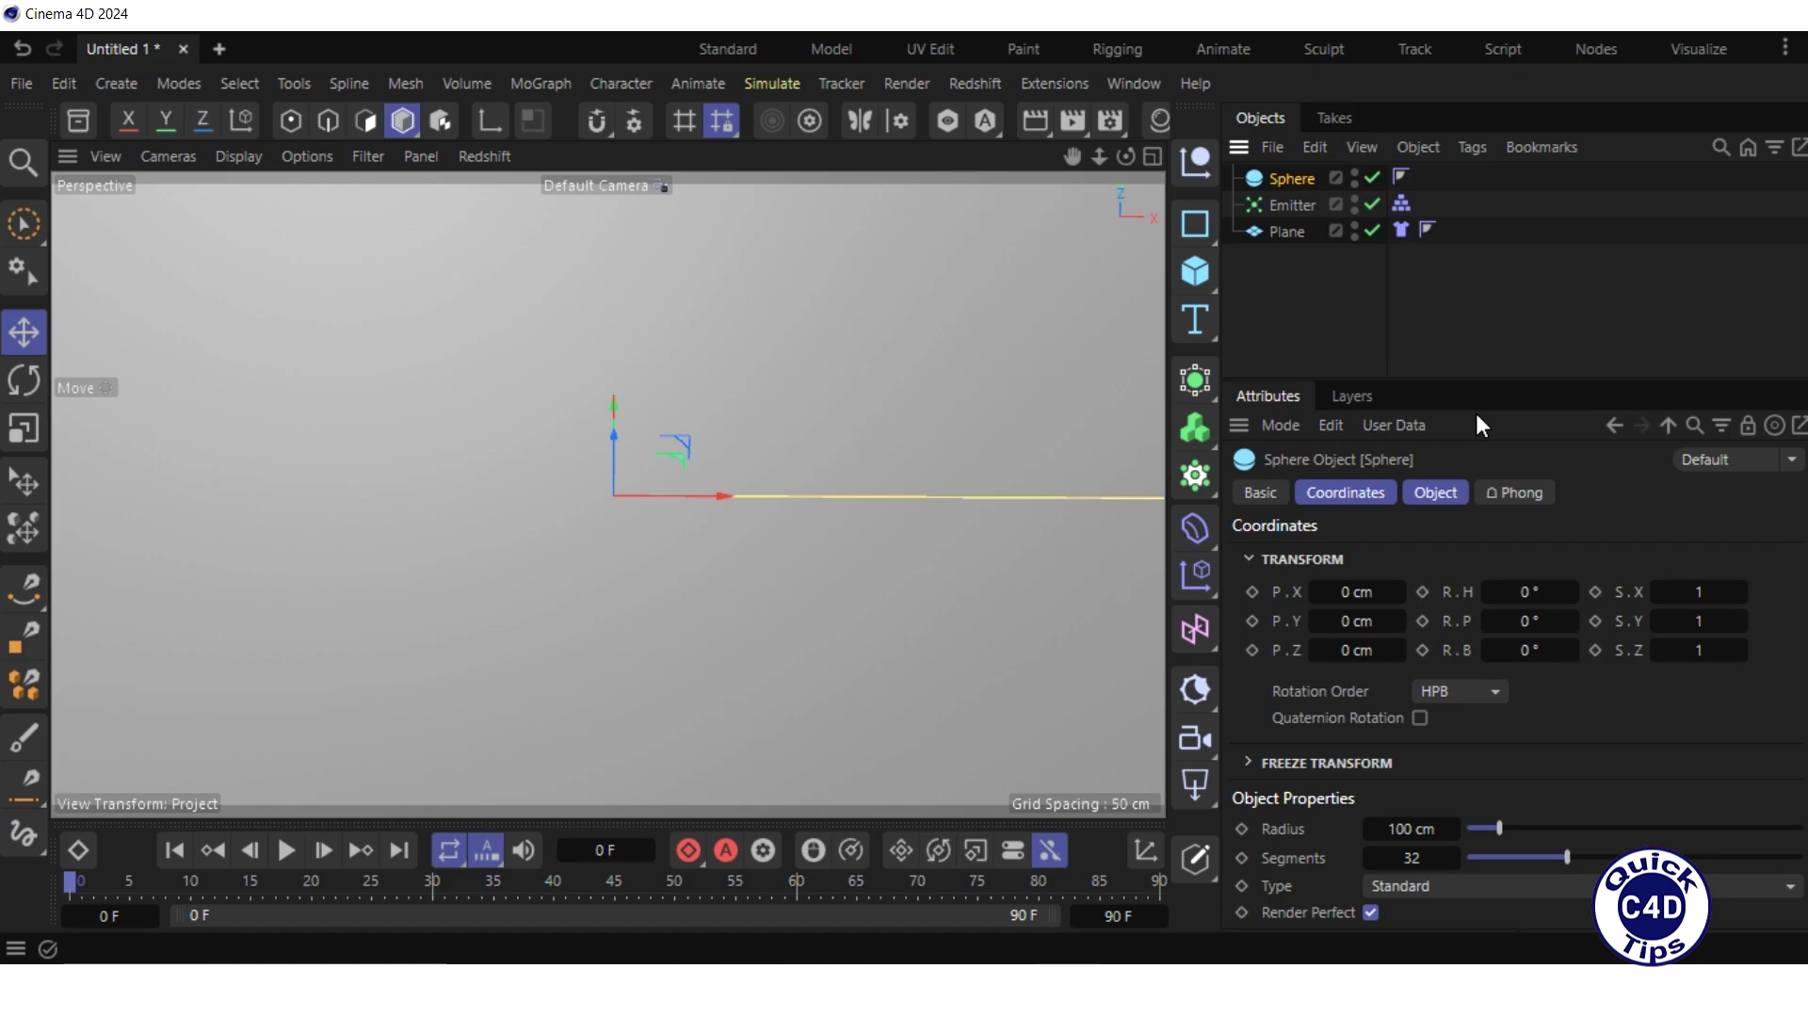
click(1437, 492)
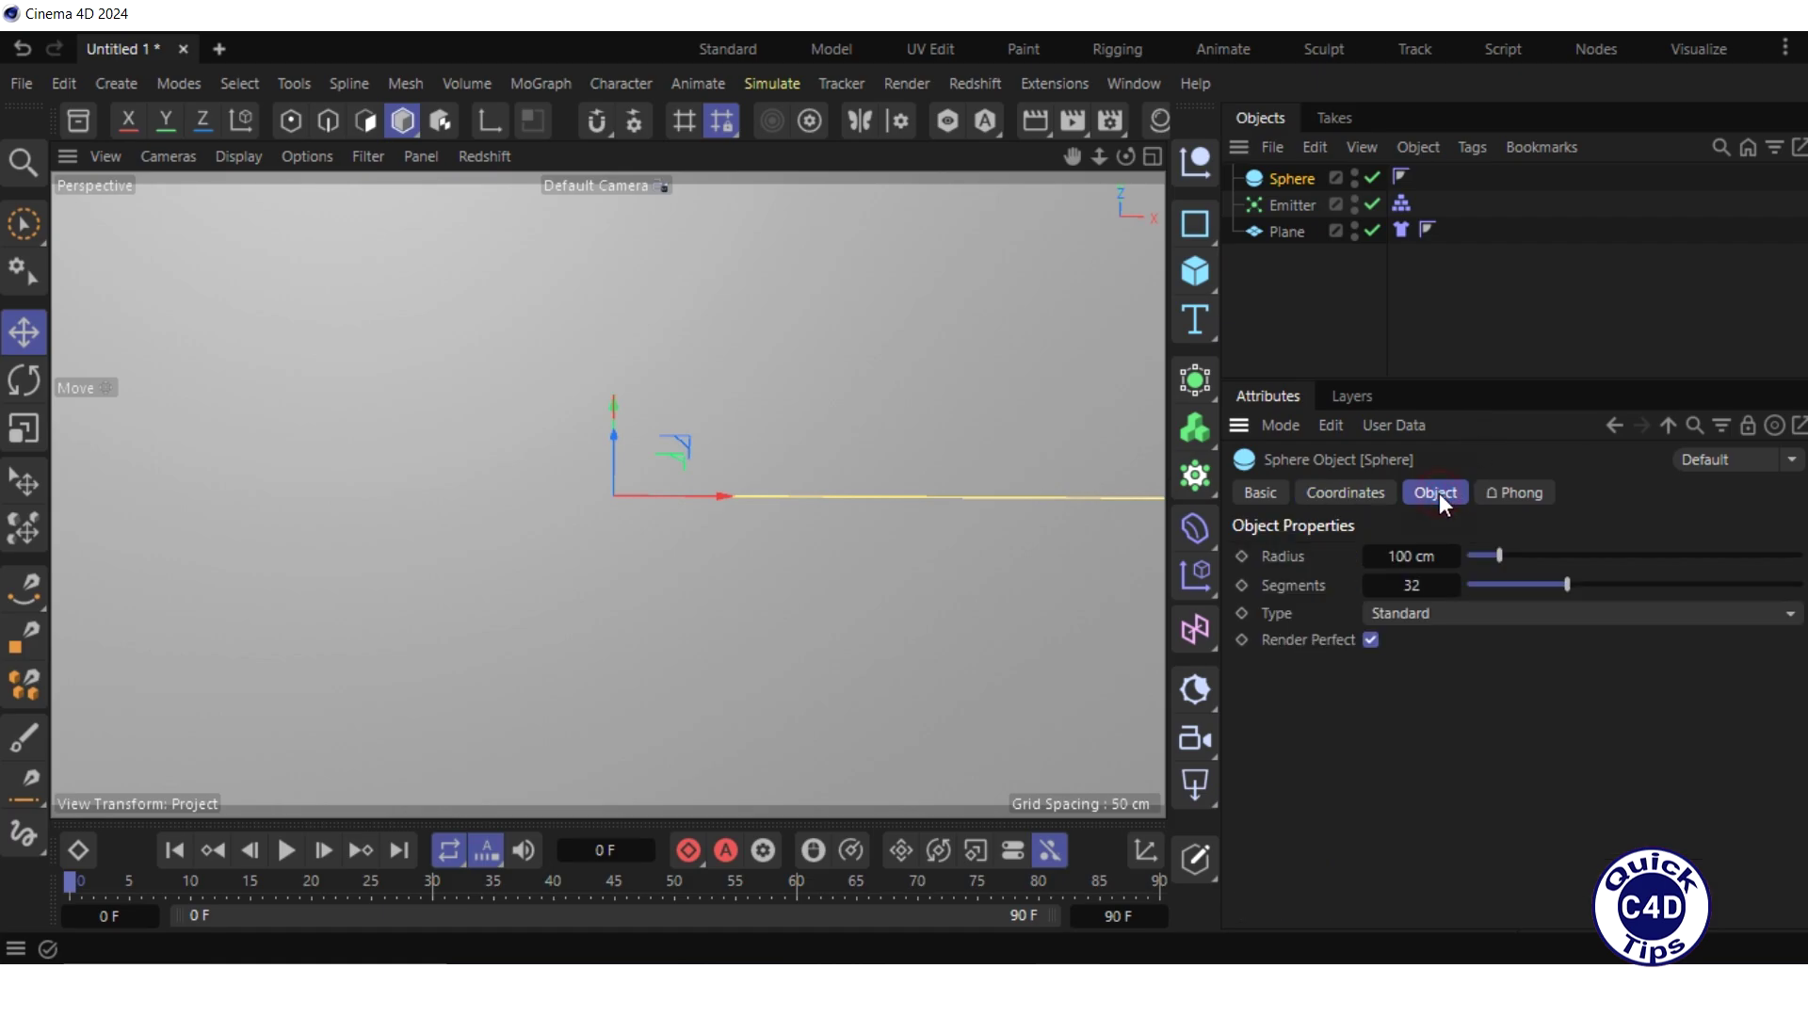
double_click(1411, 556)
text(0.5)
key(Return)
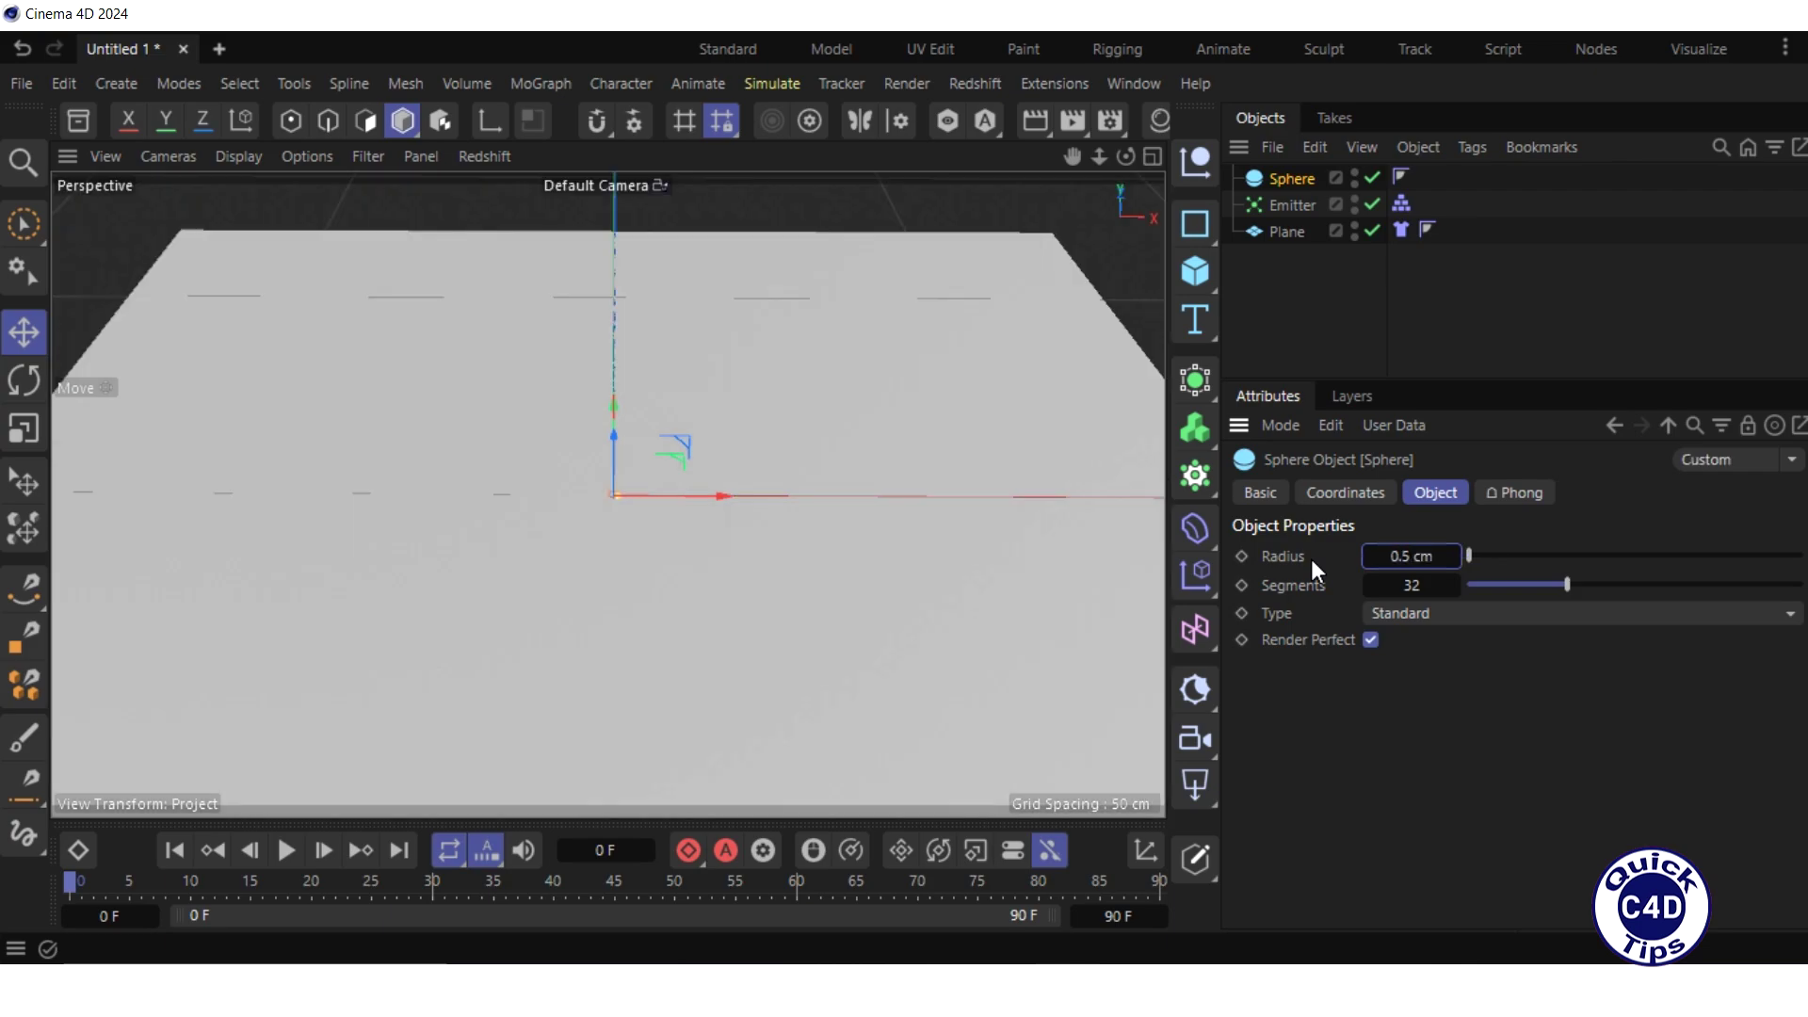
click(1412, 584)
text(10)
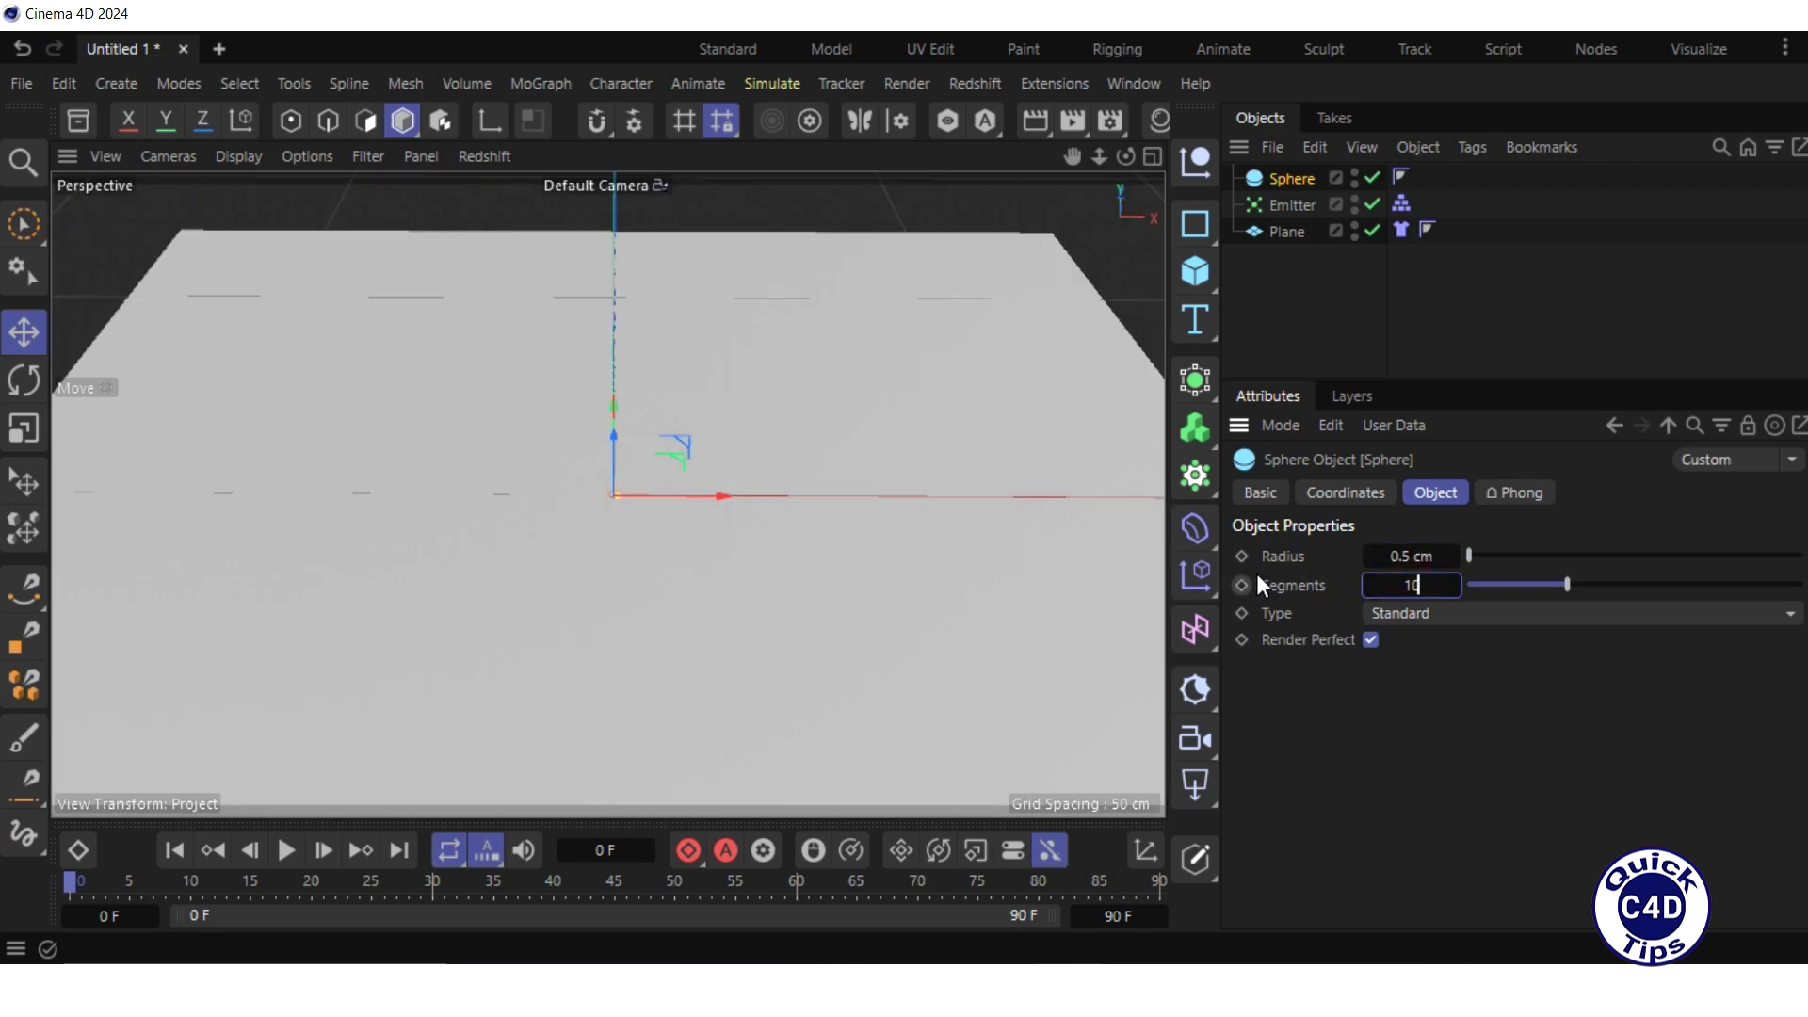
key(Return)
click(1278, 179)
drag(1284, 202, 1284, 205)
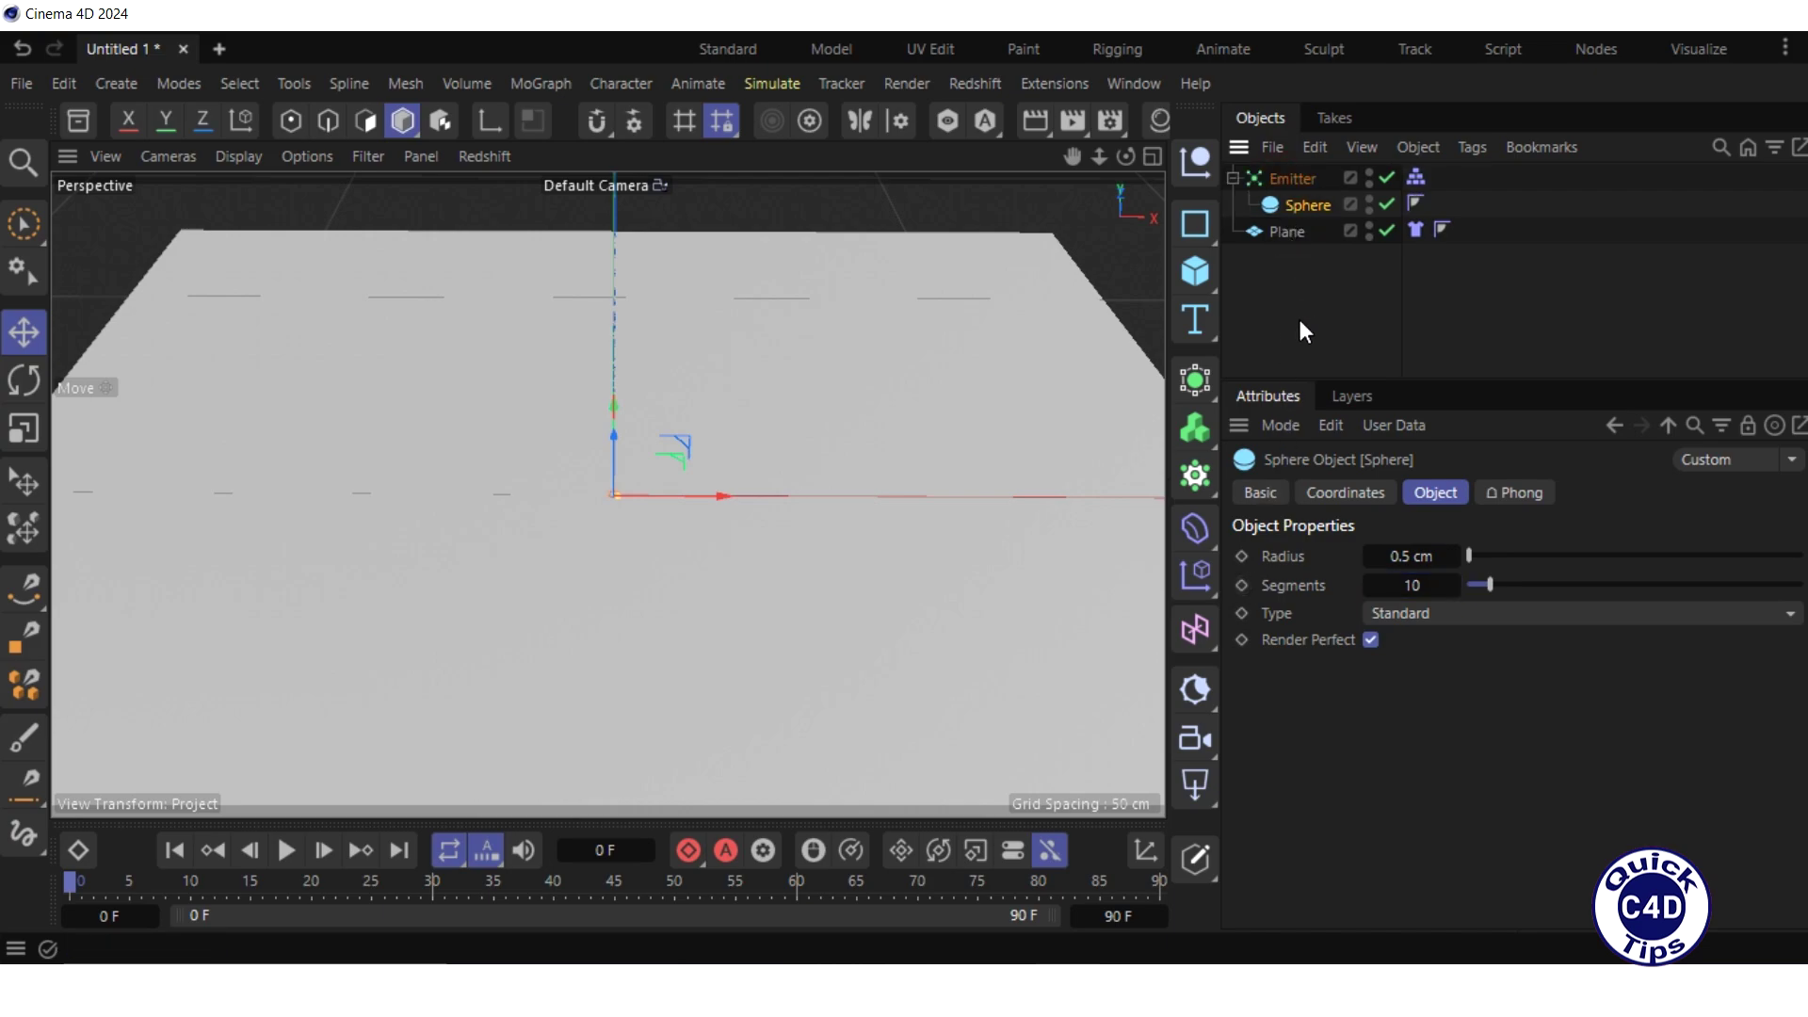
Set both Emitter birthrates to 20, particle speed to 600 cm, and enable Show Objects
click(1289, 179)
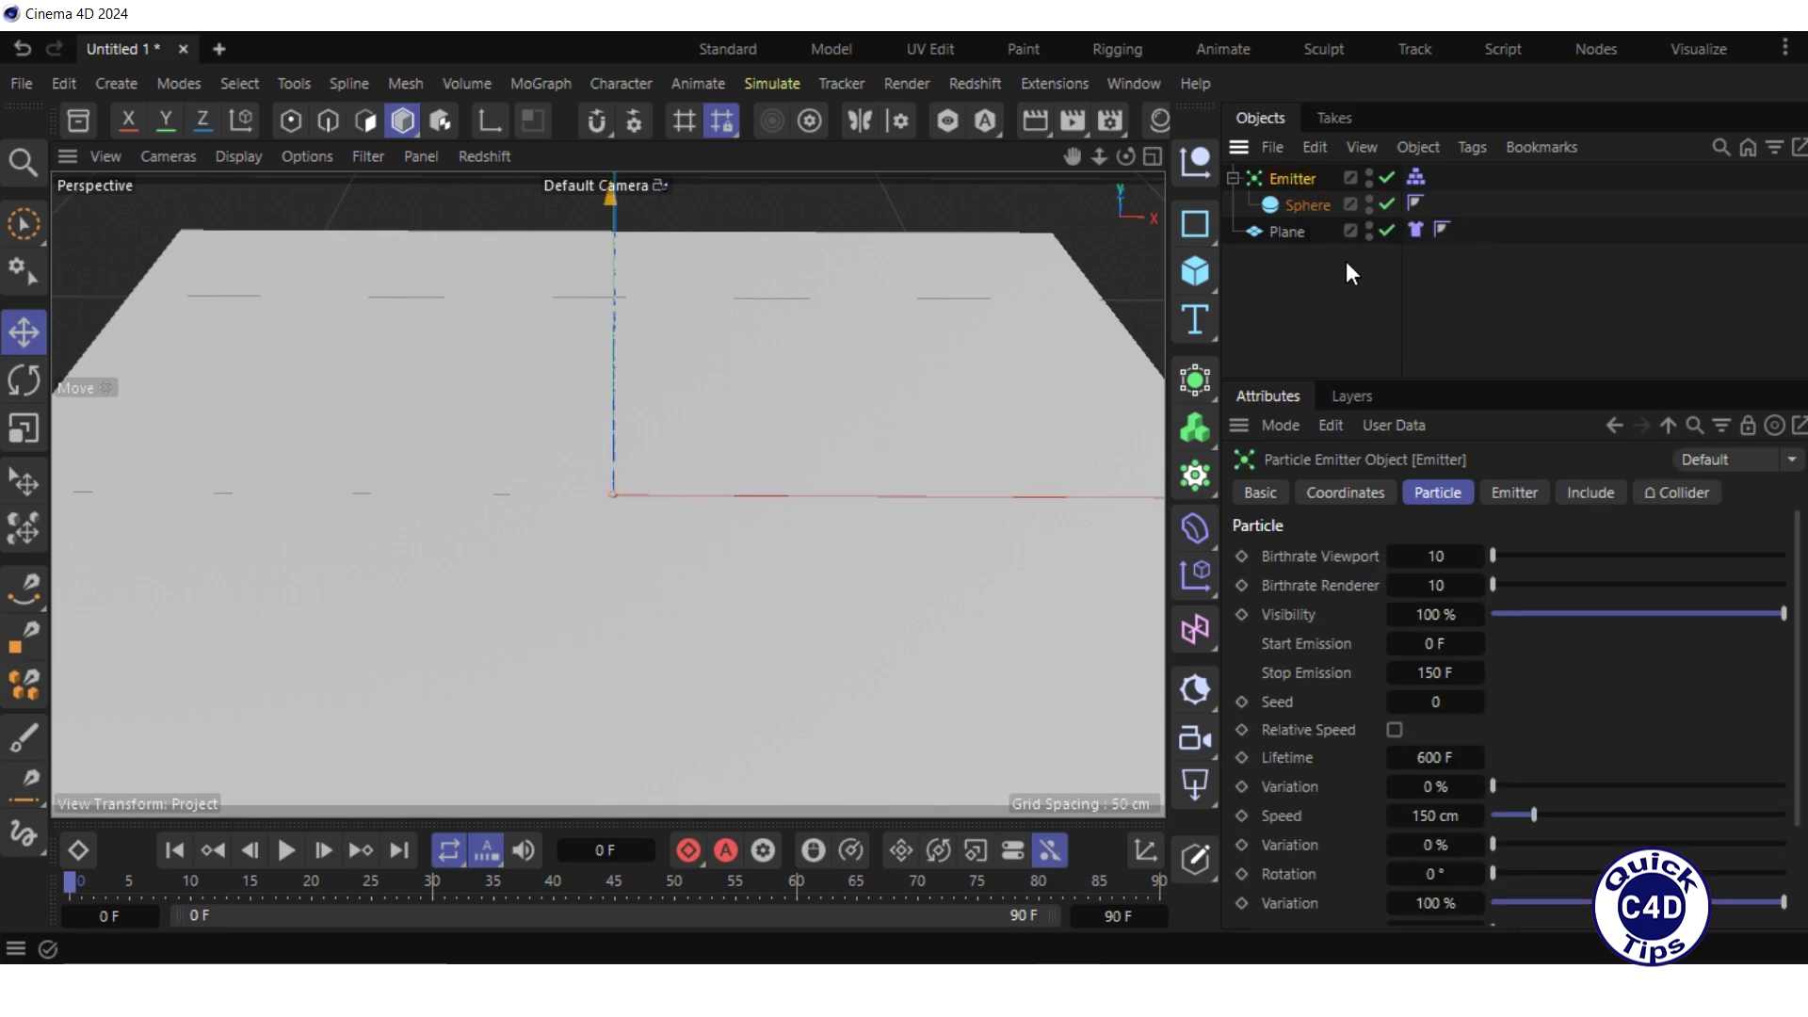
click(1438, 492)
double_click(1435, 555)
text(20)
key(Tab)
text(2)
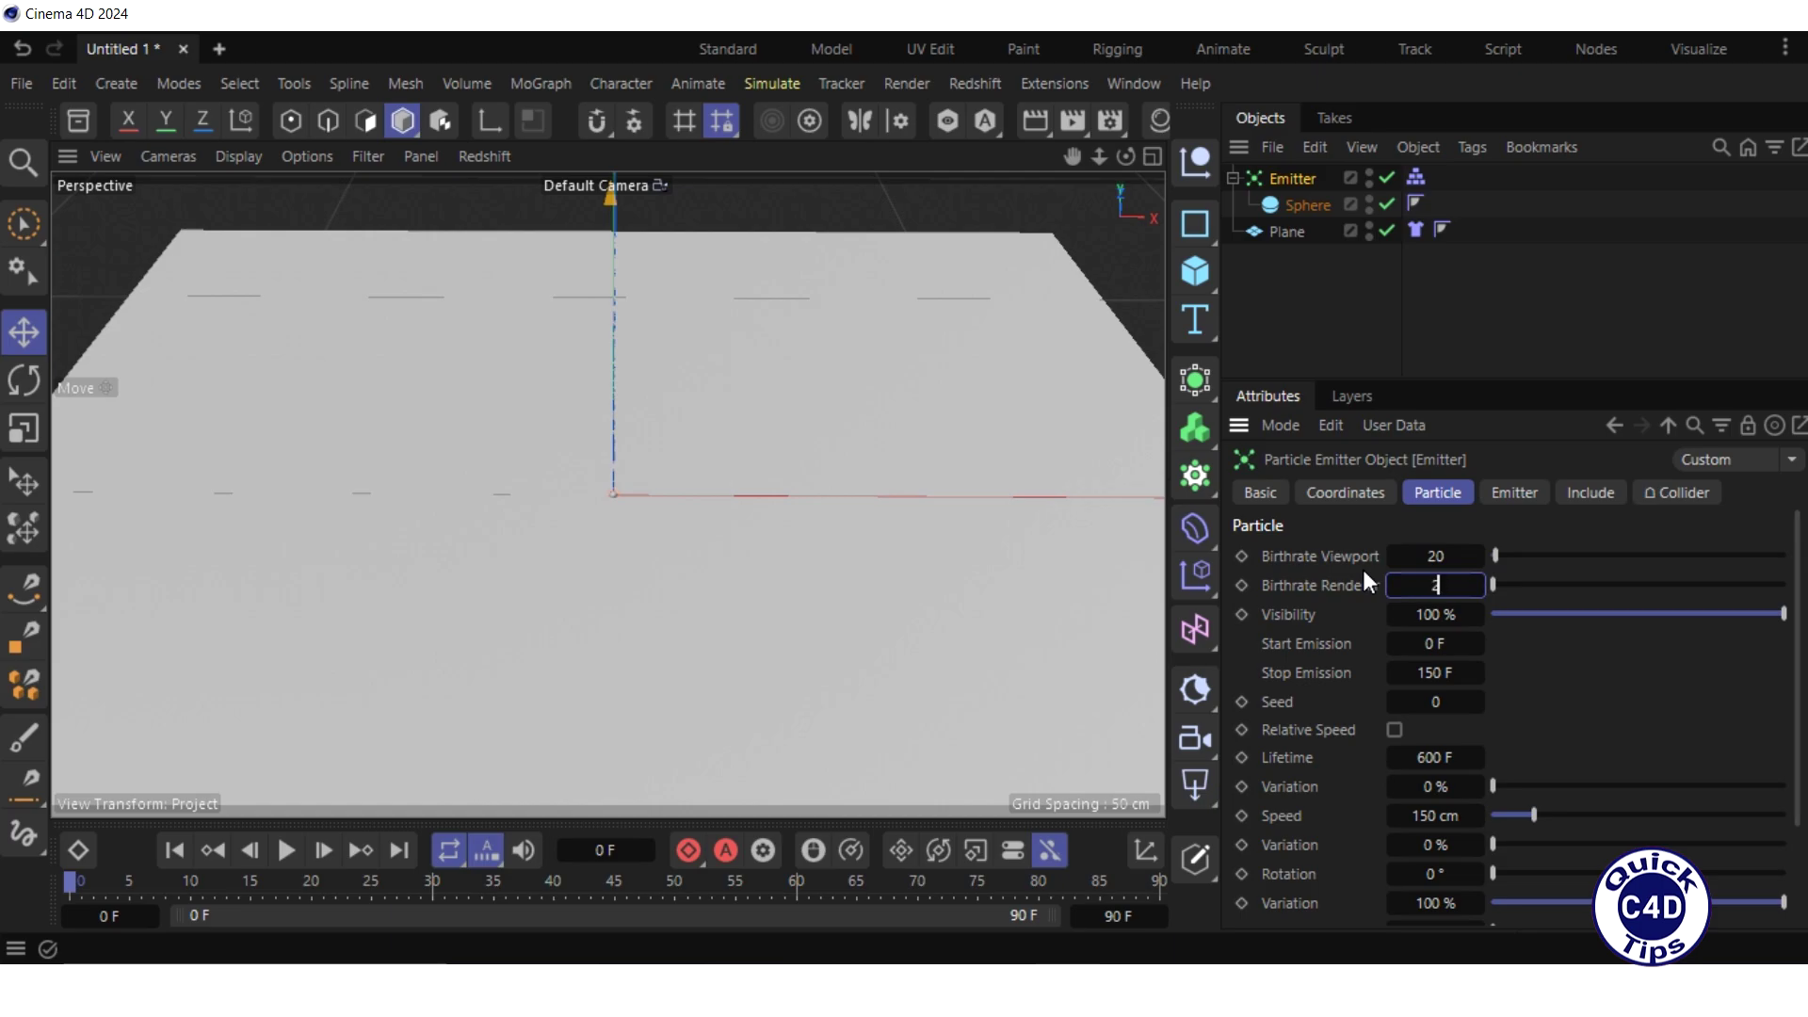
text(0)
key(Return)
click(1427, 816)
text(600)
key(Return)
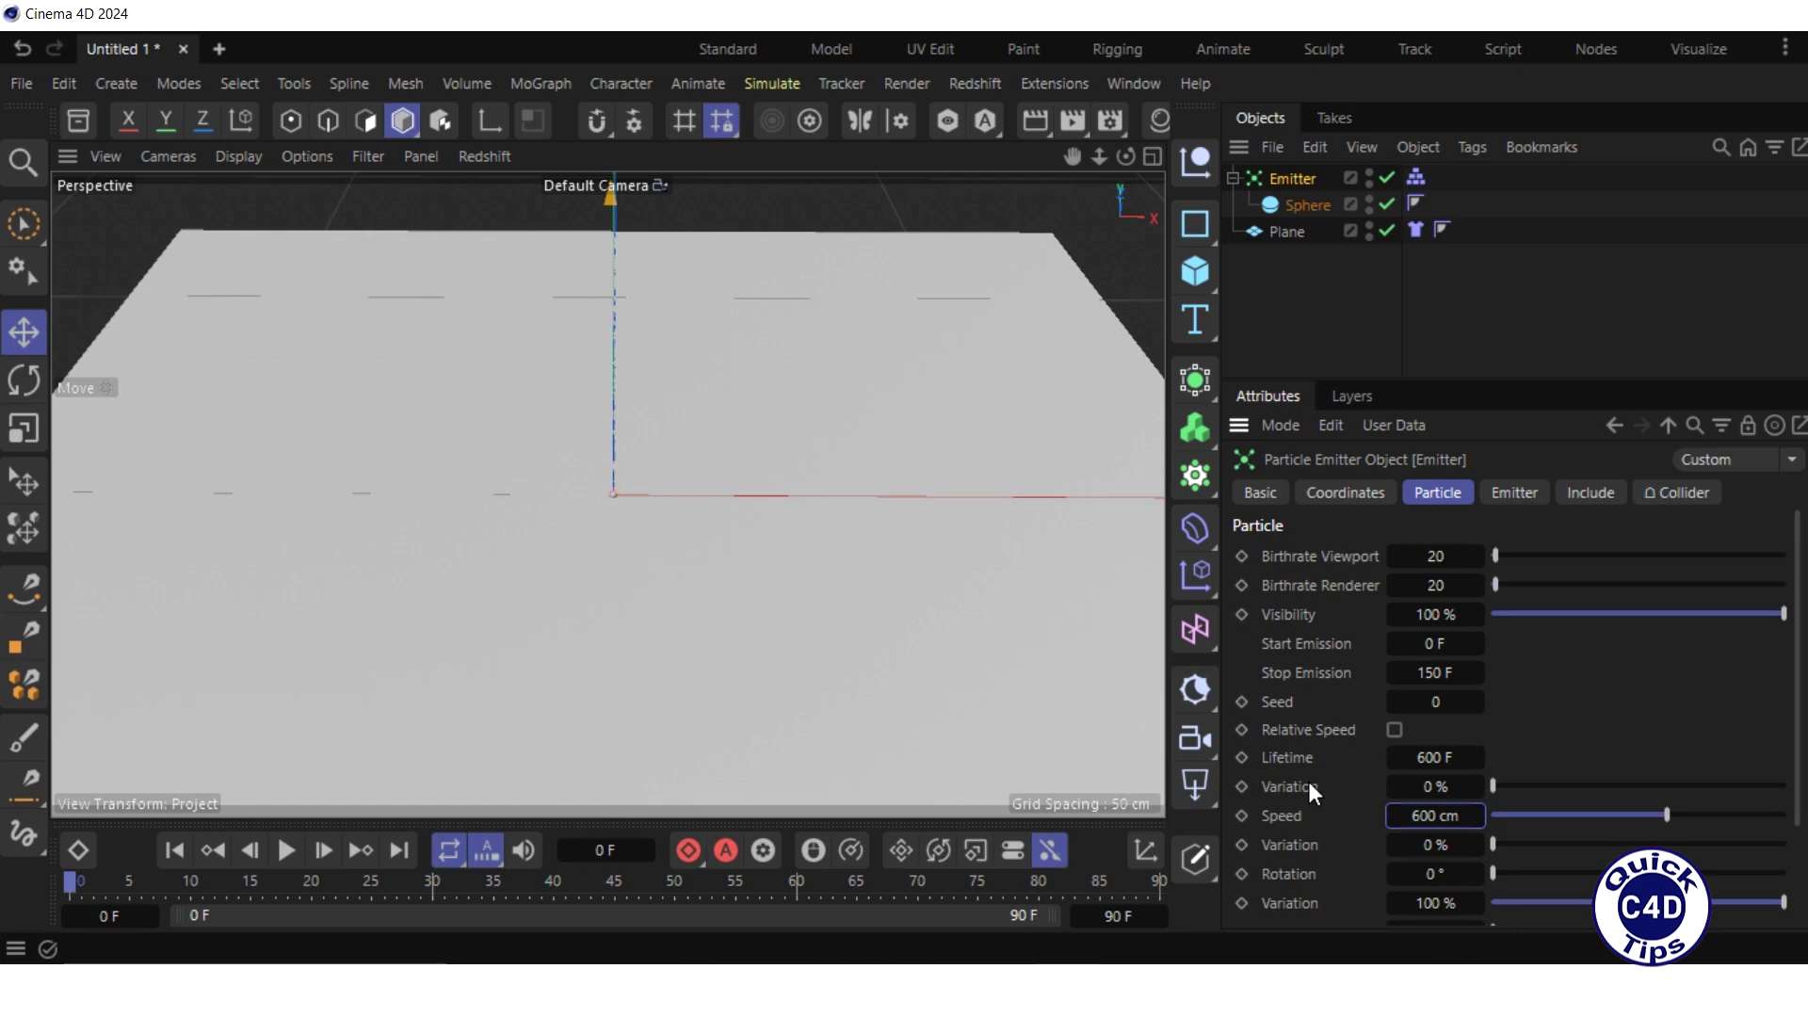
scroll(1532, 880, down, 3)
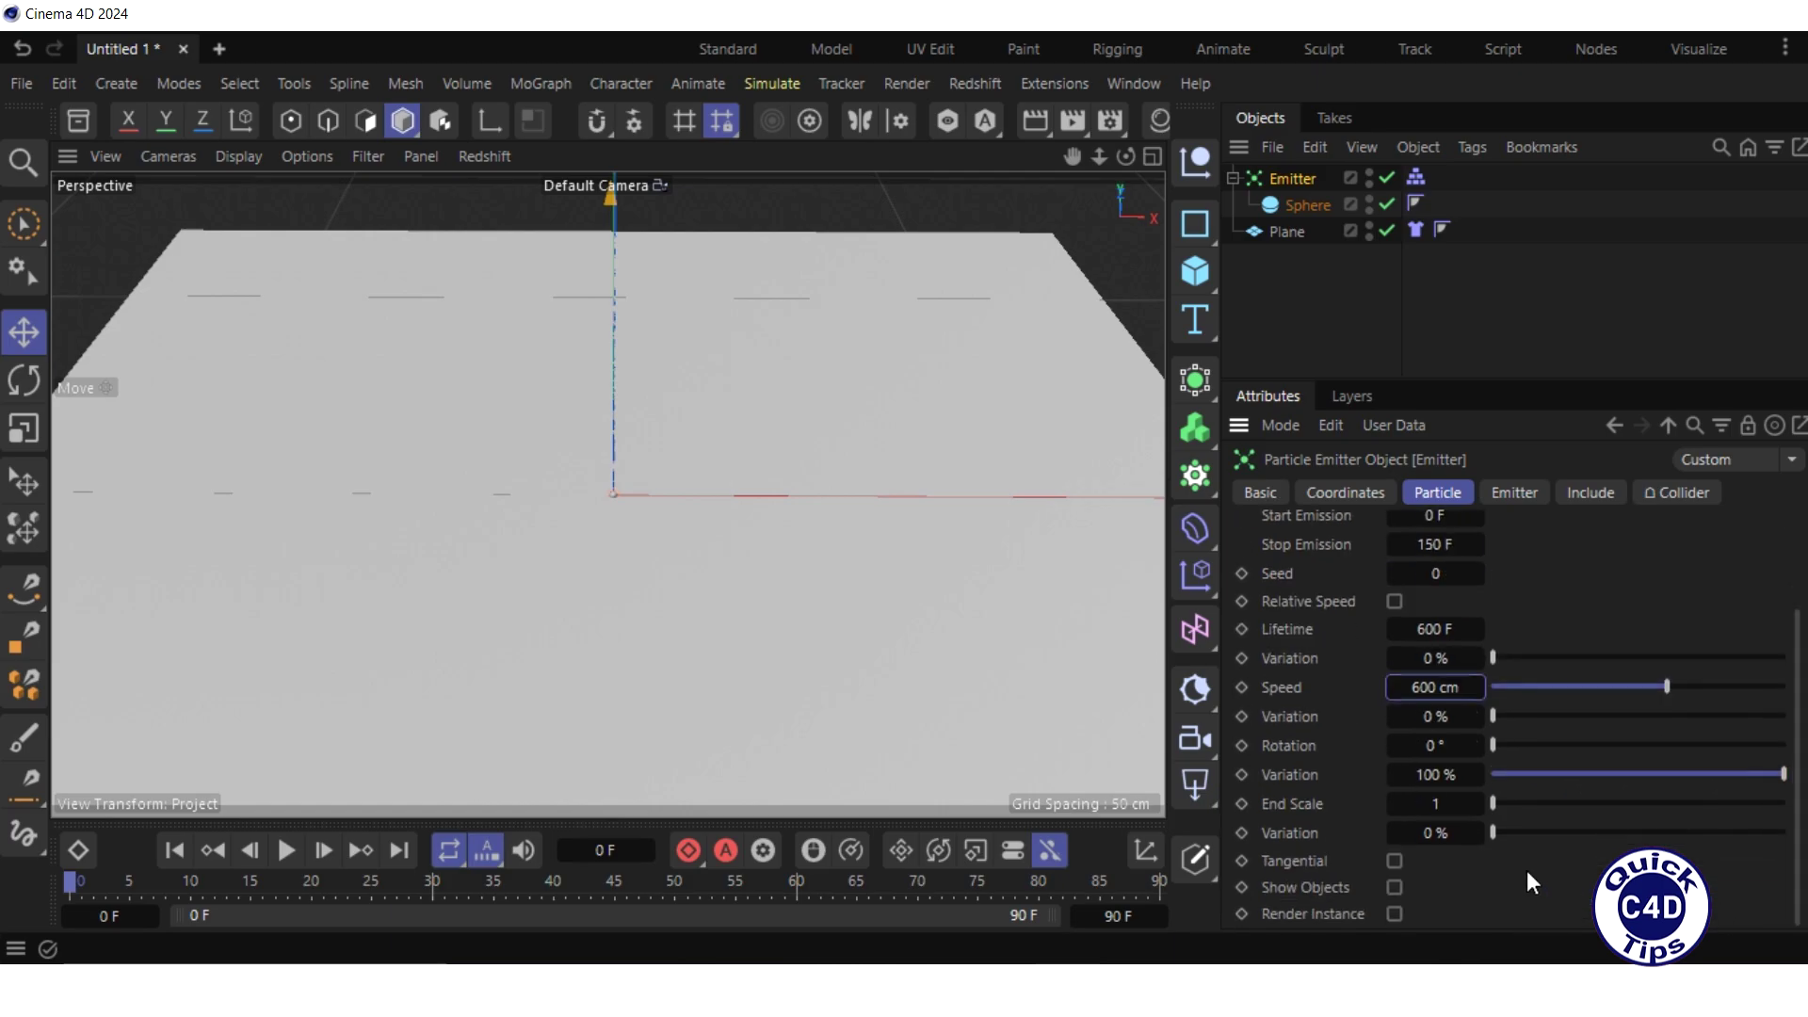
click(1394, 887)
Play the simulation to watch spheres dent the cloth, then stop and rewind to frame 0
click(286, 848)
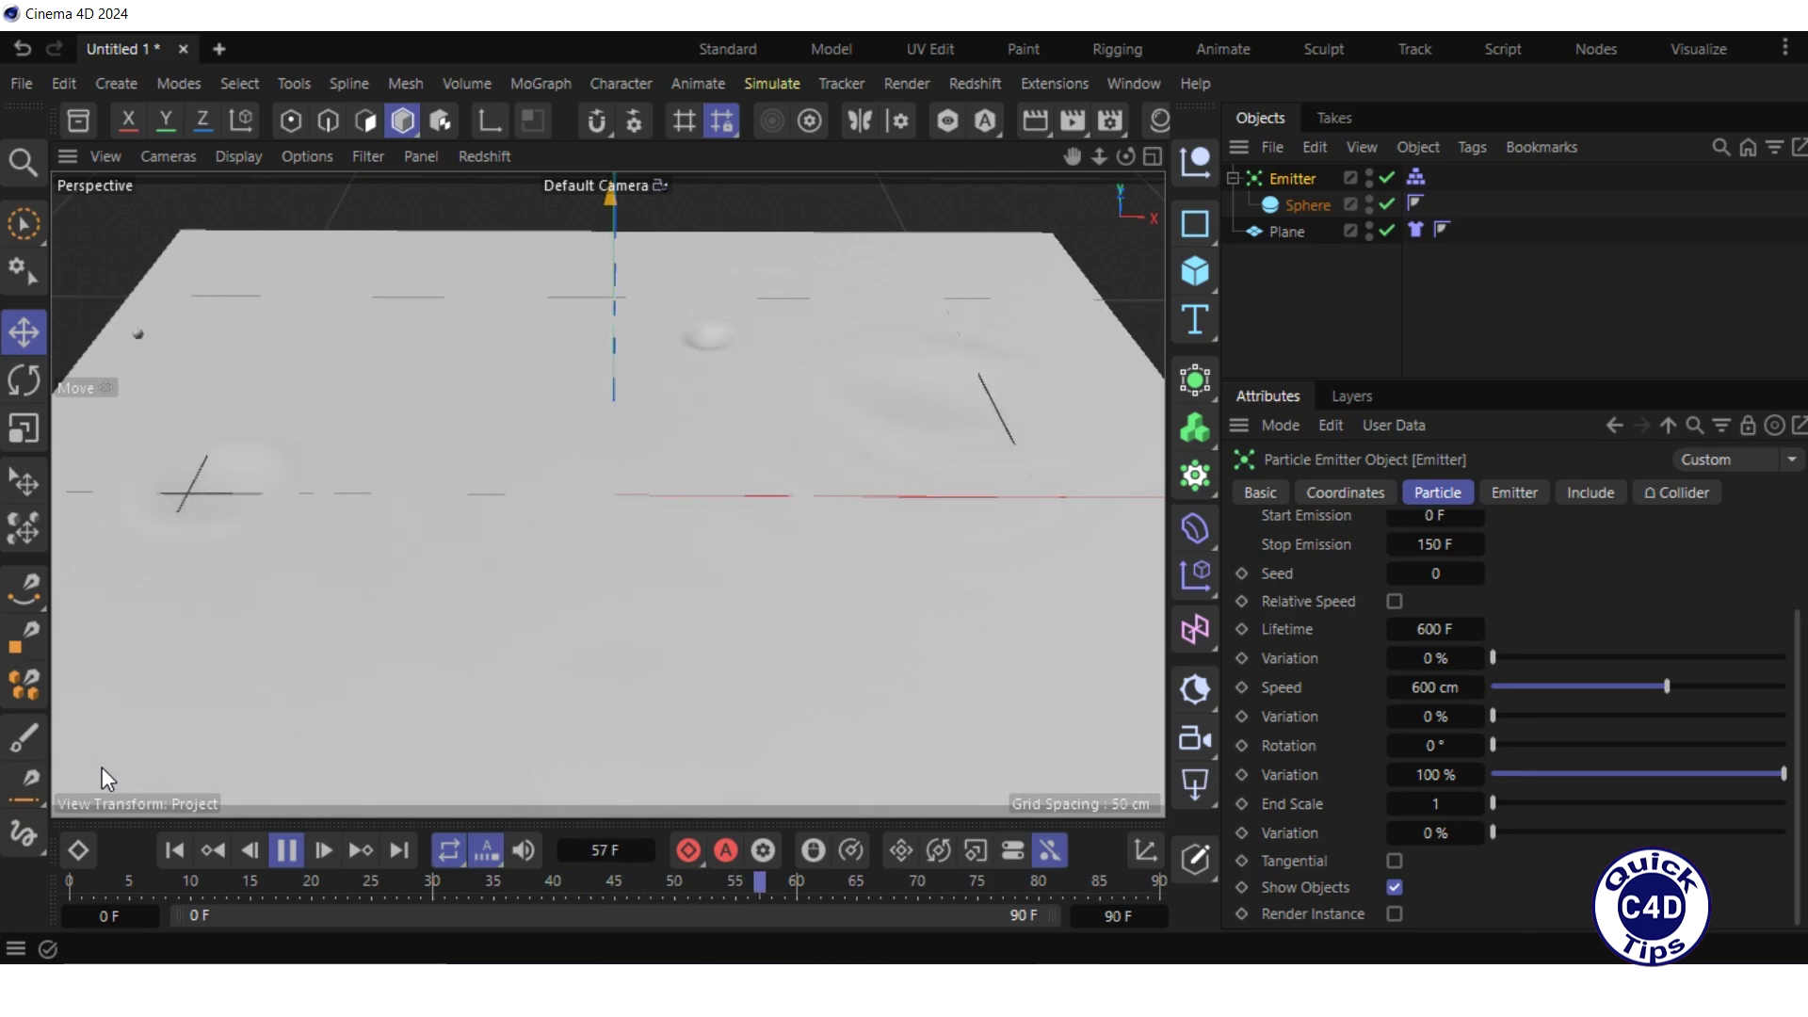
click(286, 852)
click(174, 849)
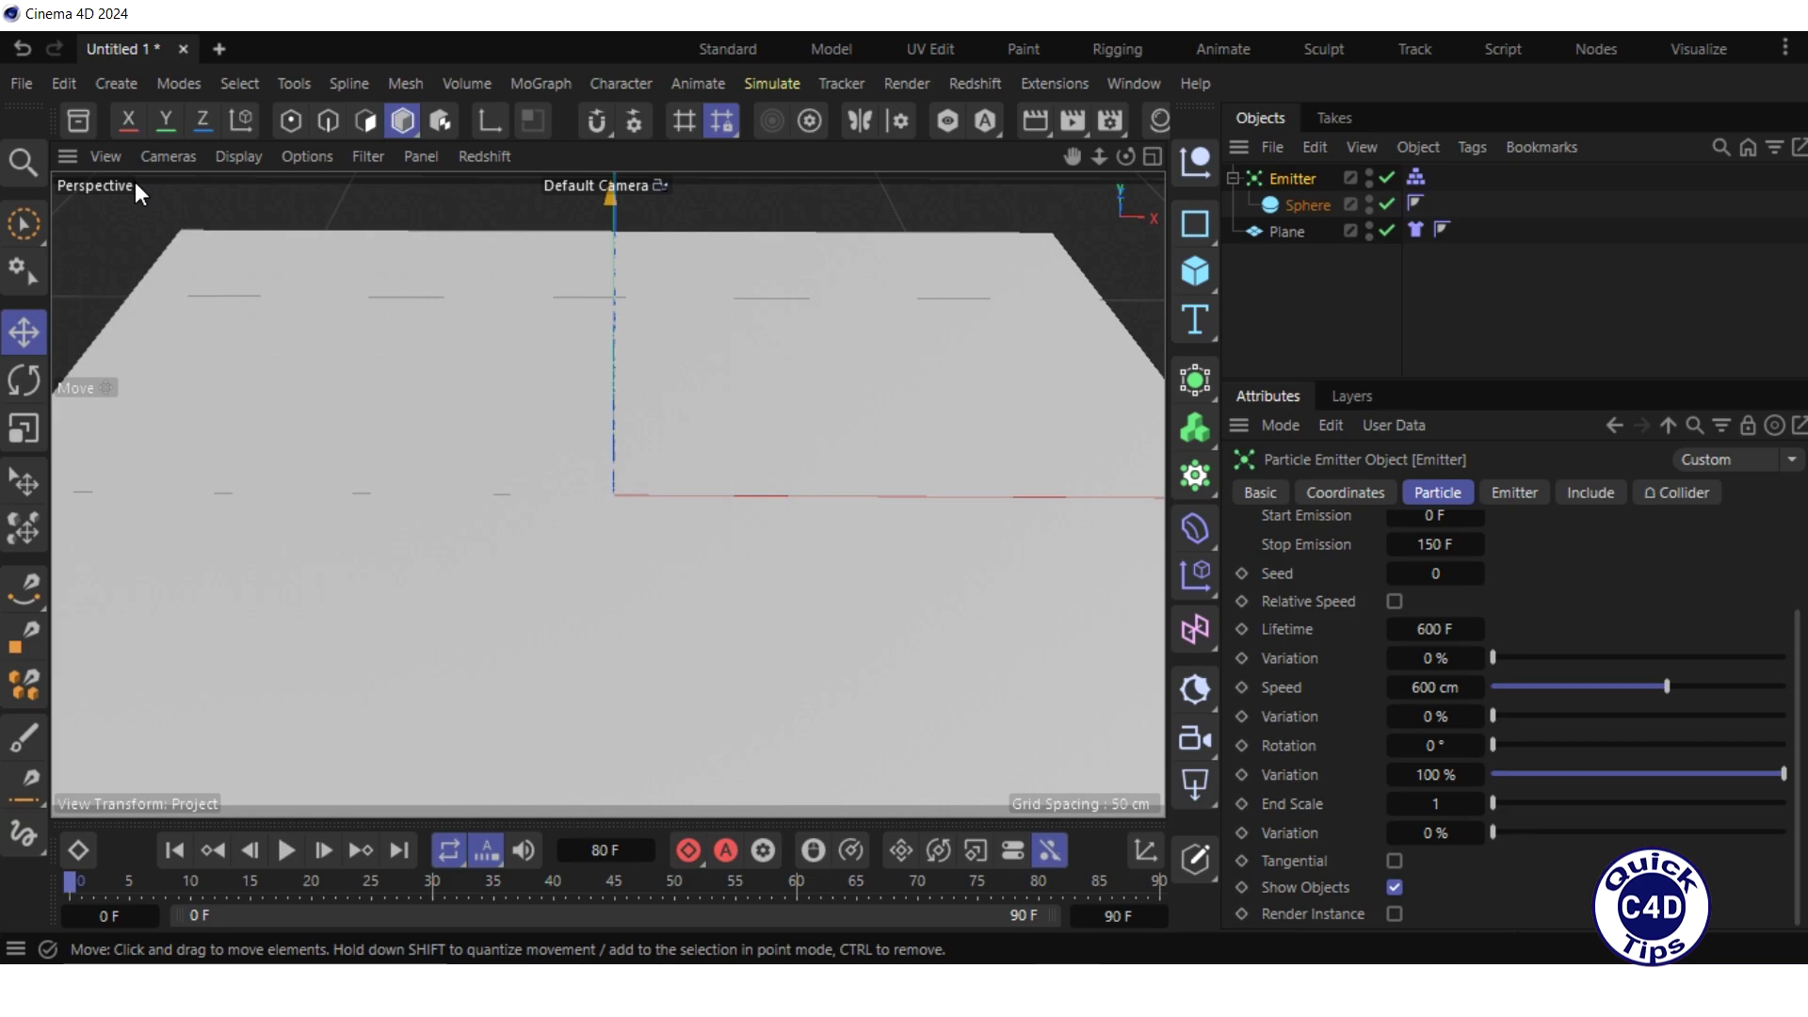
Search the Asset Browser for 'water' and drag the Water material onto Plane and Sphere
click(79, 120)
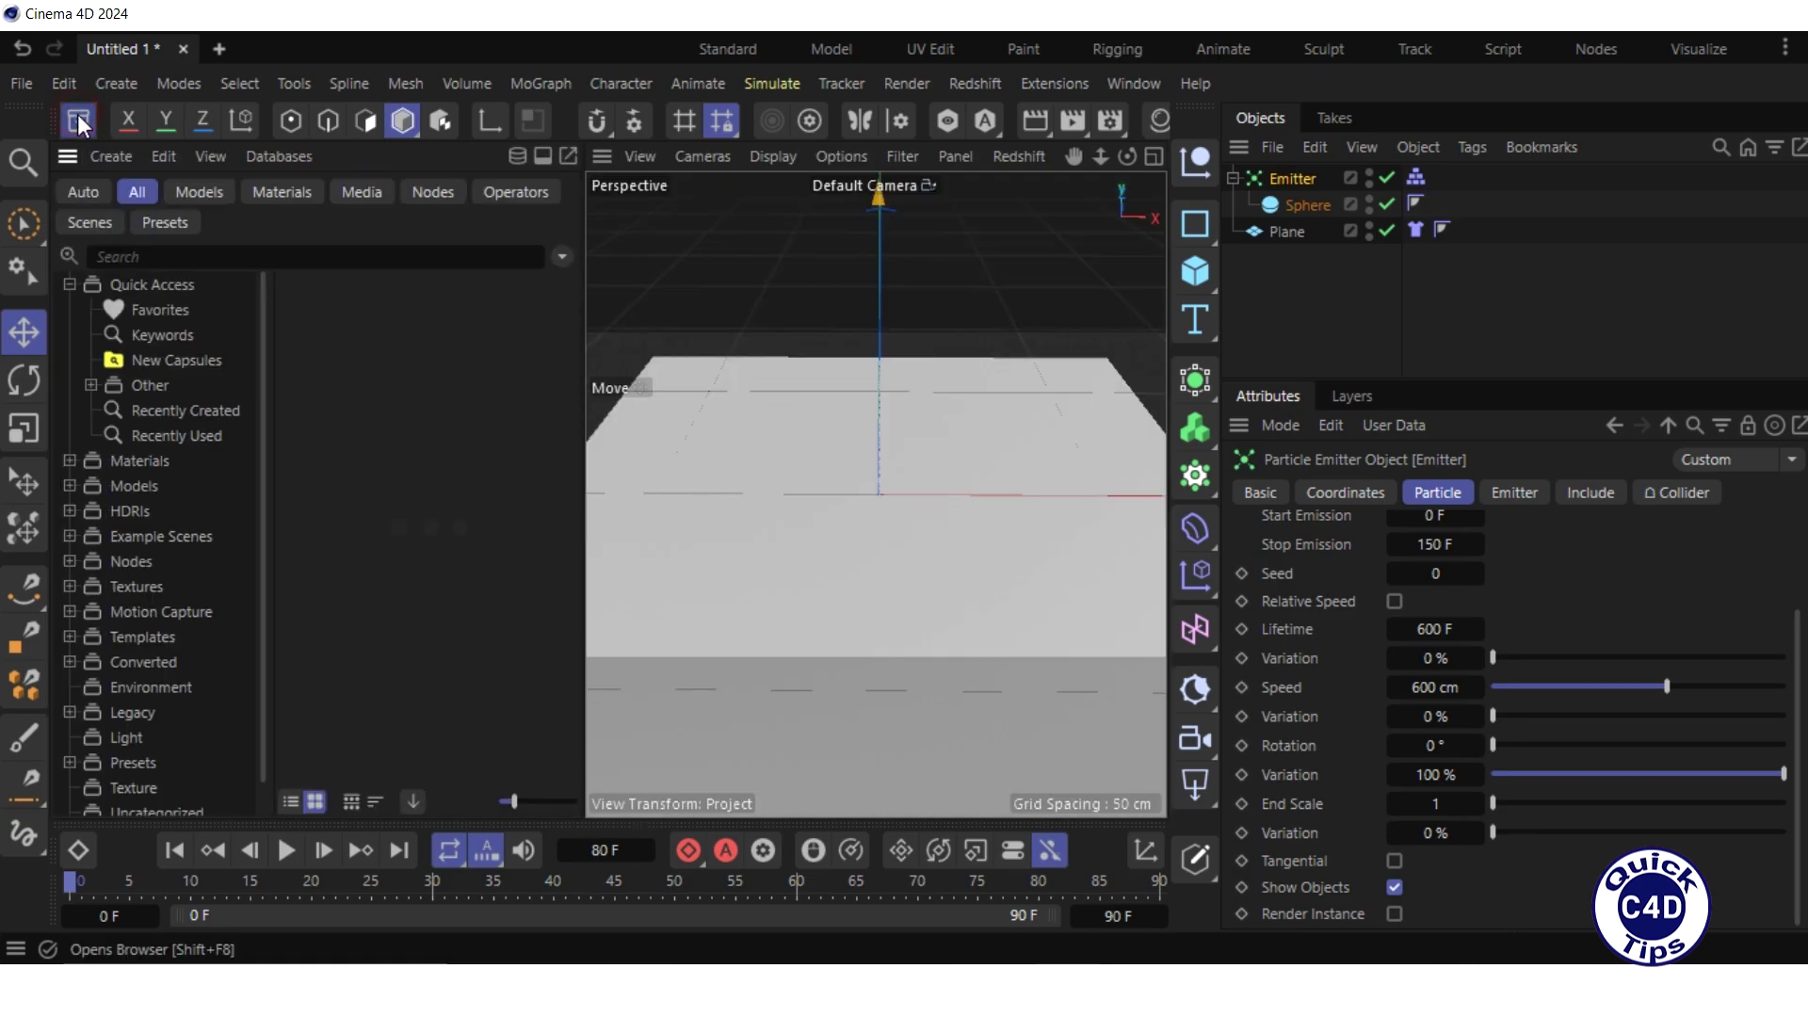
click(122, 262)
text(w)
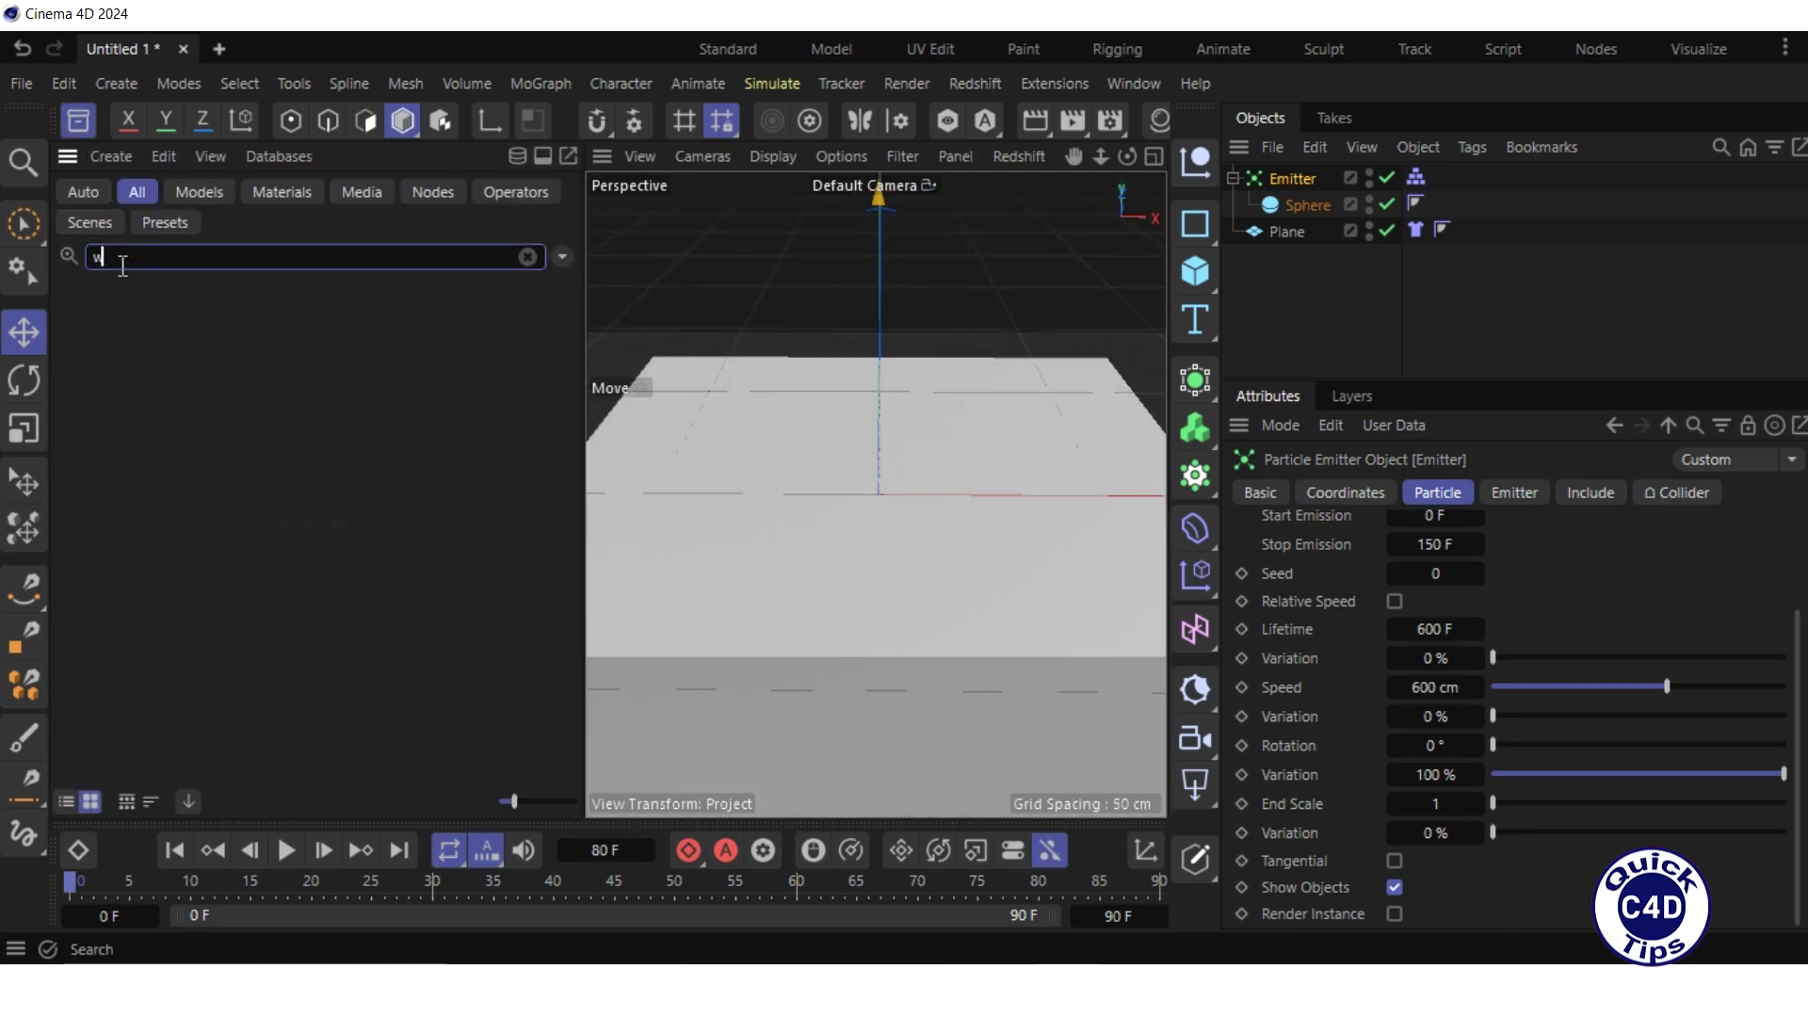
text(ater)
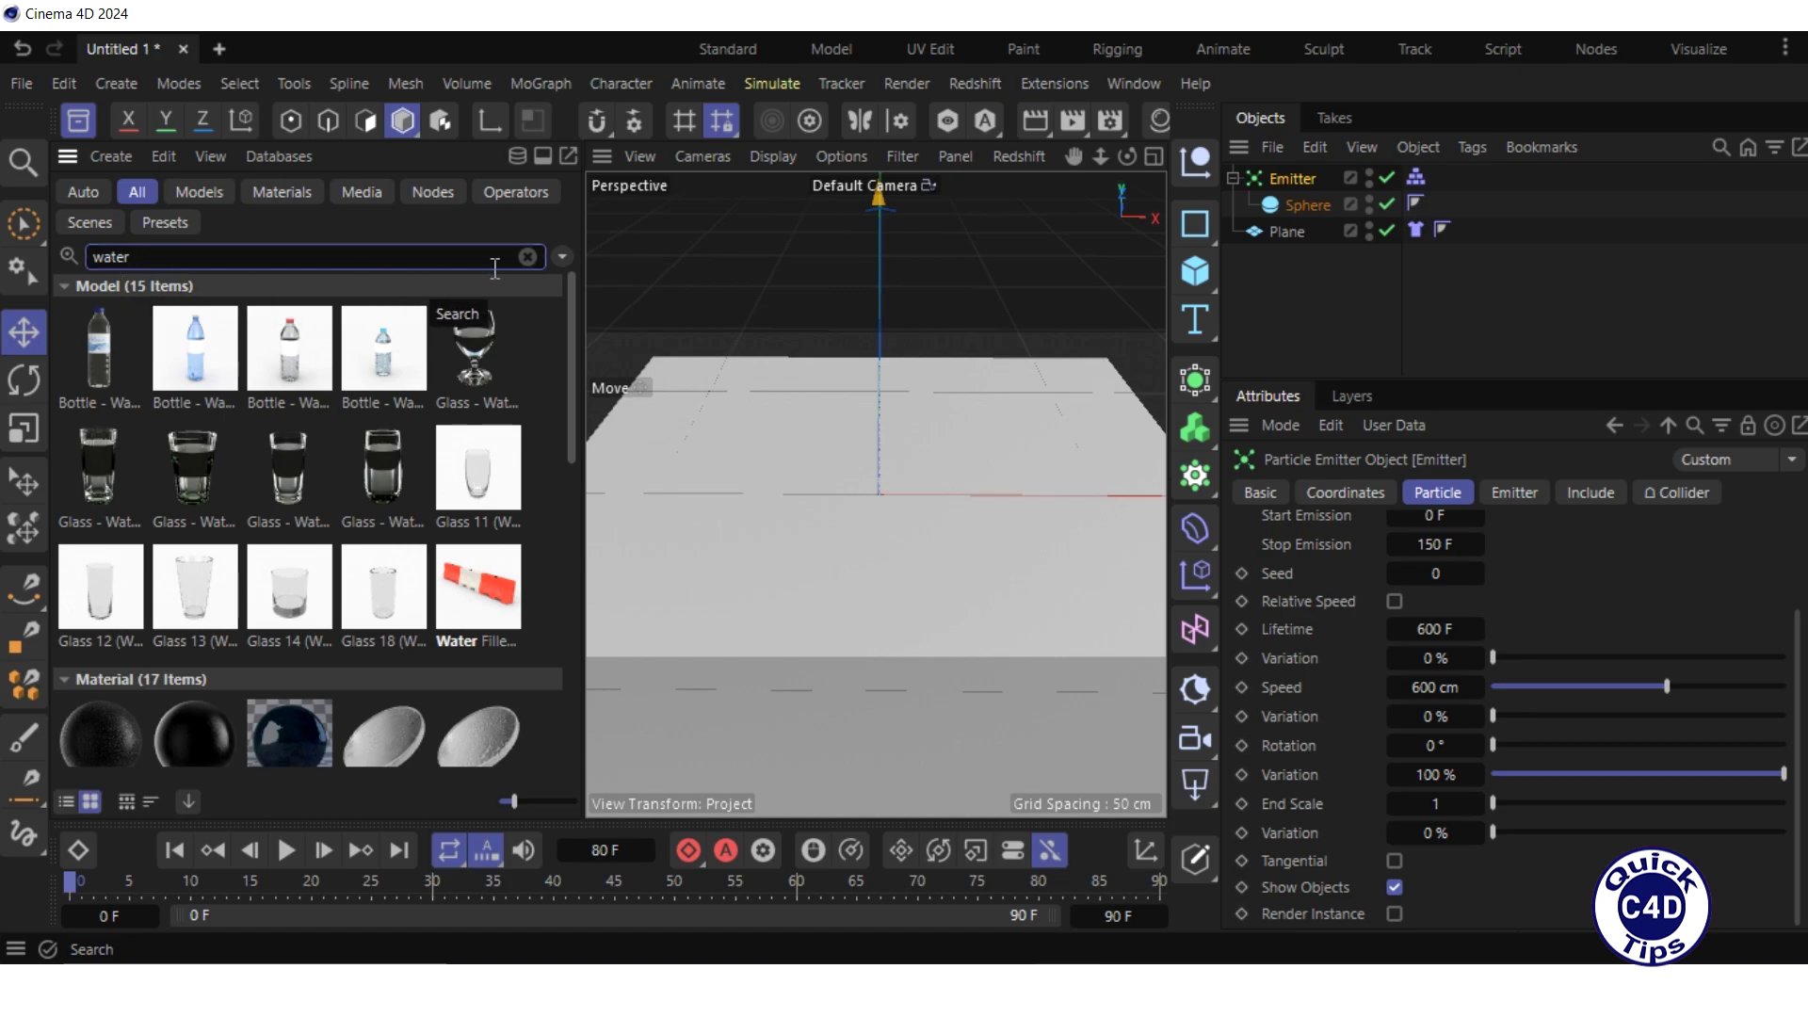
drag(572, 343, 579, 455)
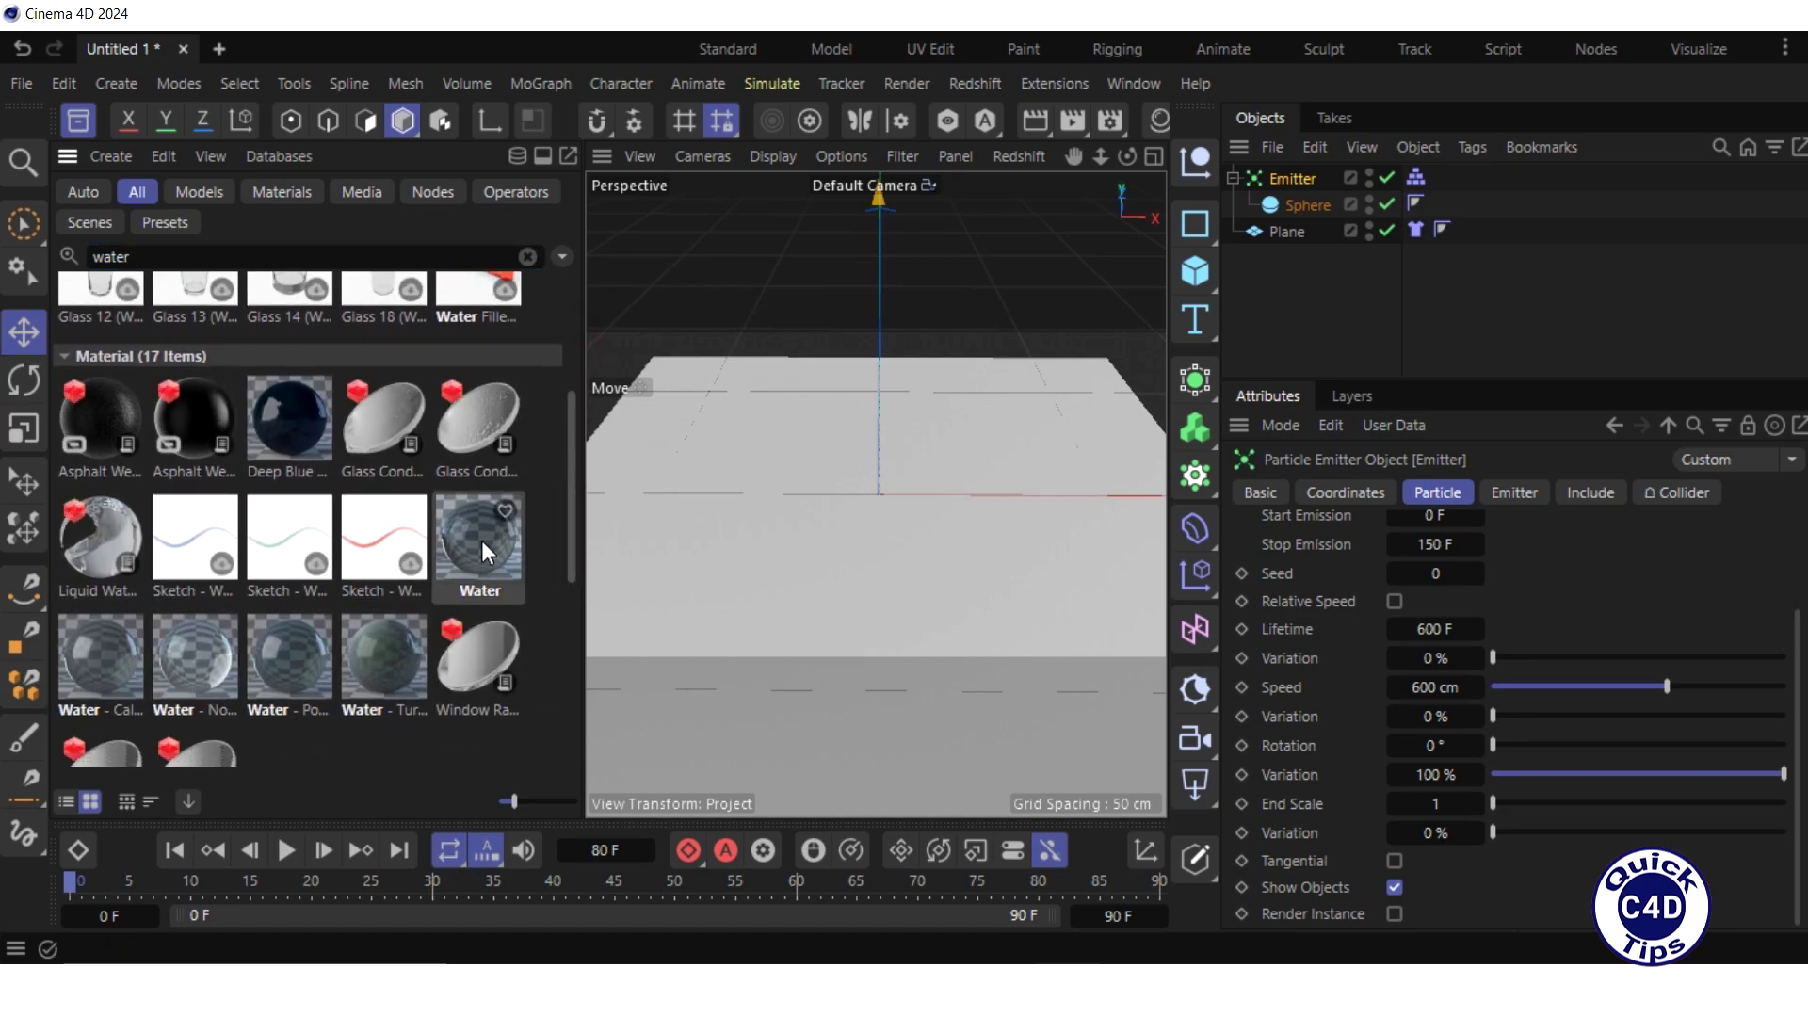
drag(482, 541, 1304, 232)
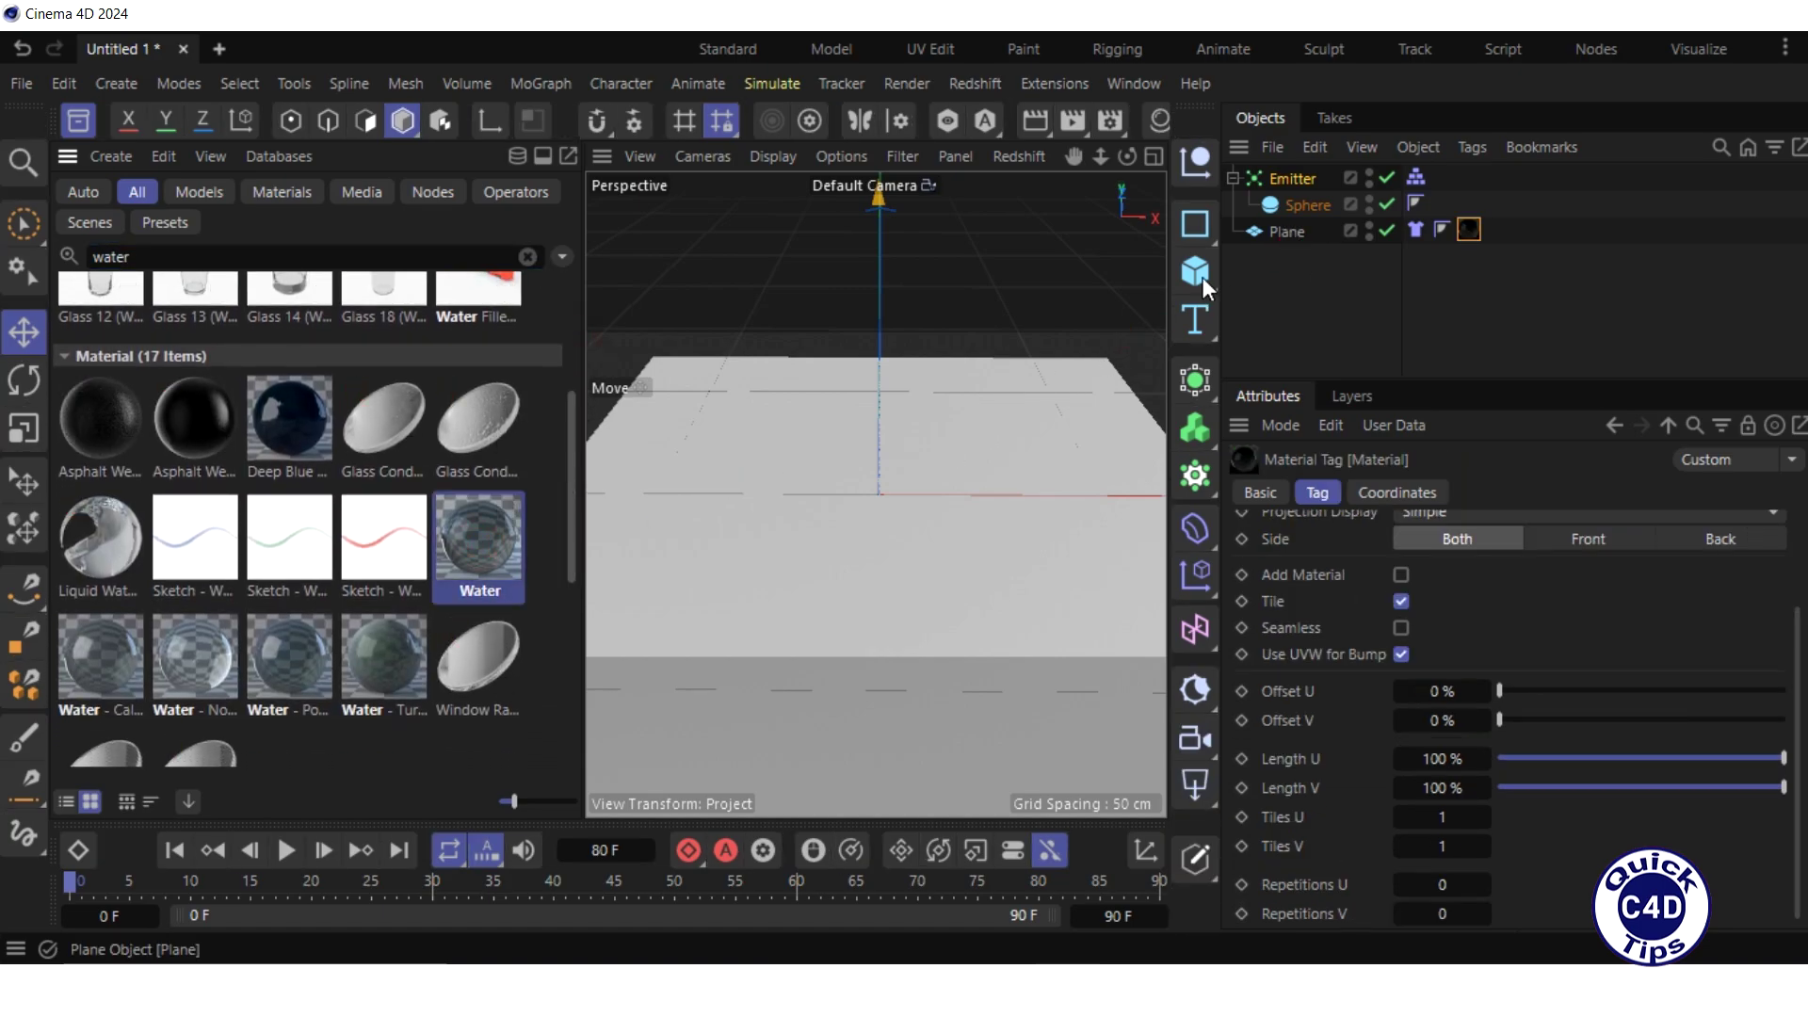
drag(493, 555, 1305, 207)
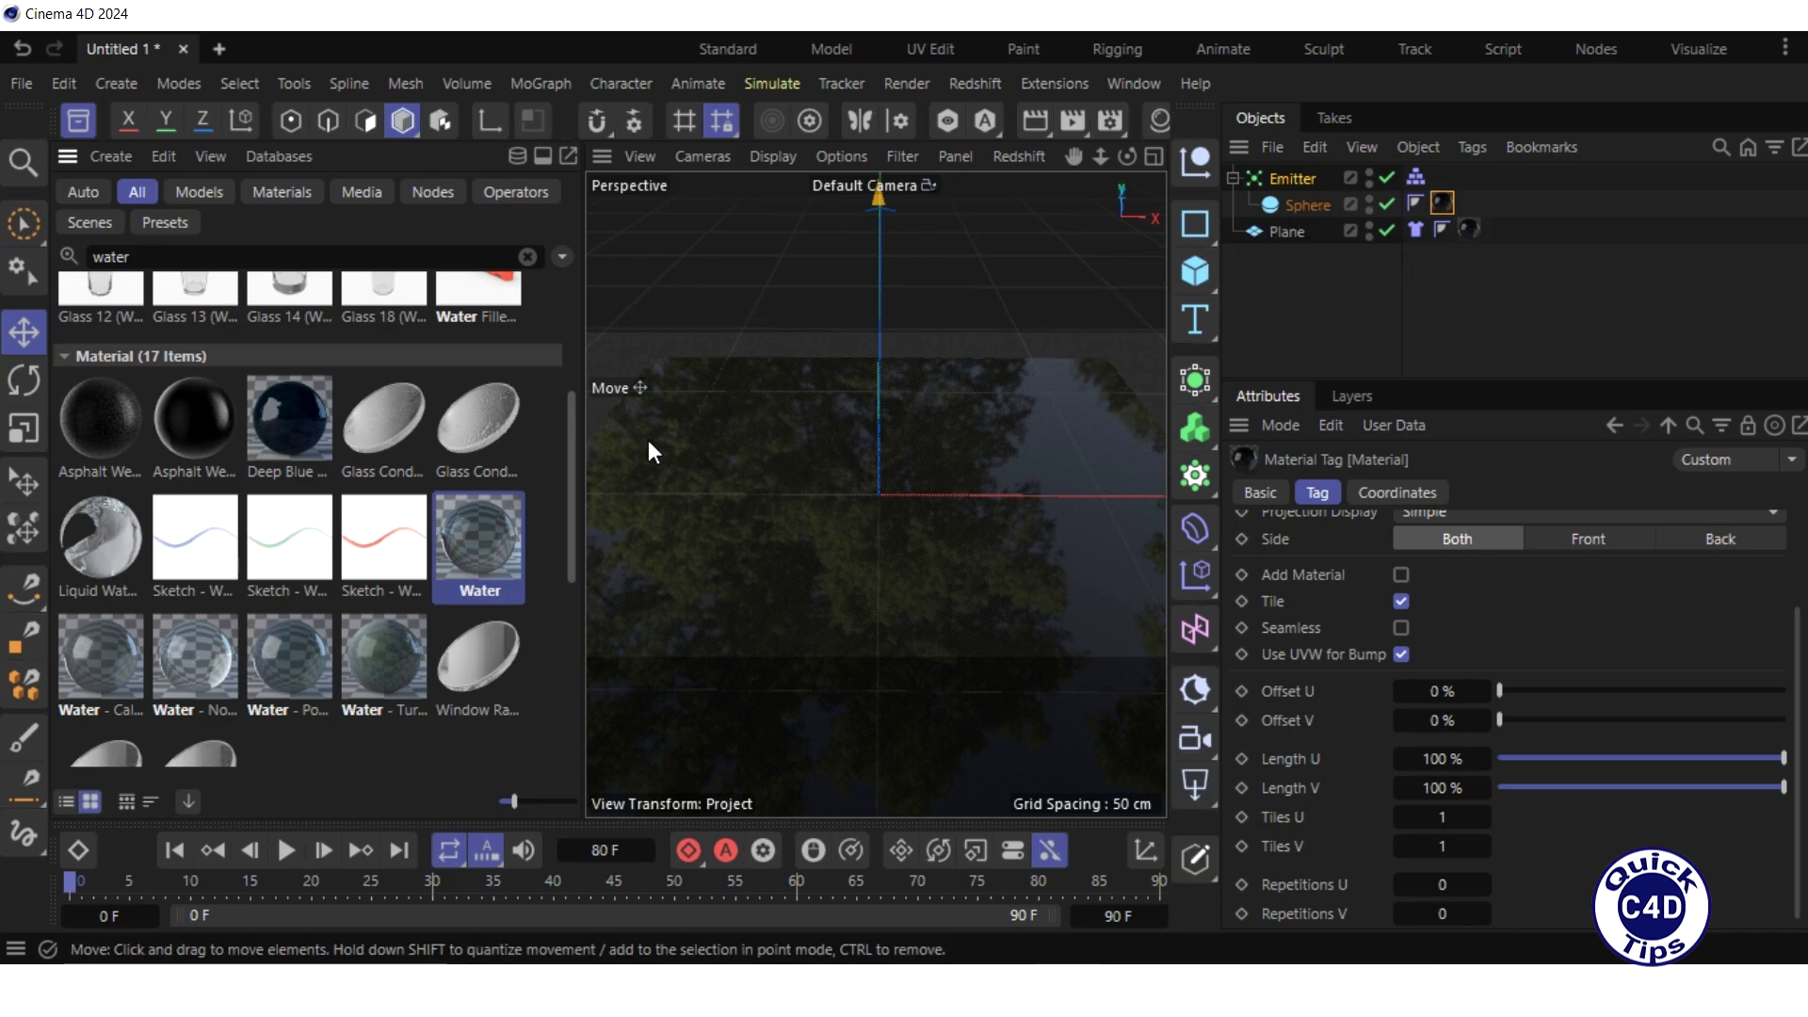
Close the Asset Browser and play the rain simulation over the water plane
click(77, 116)
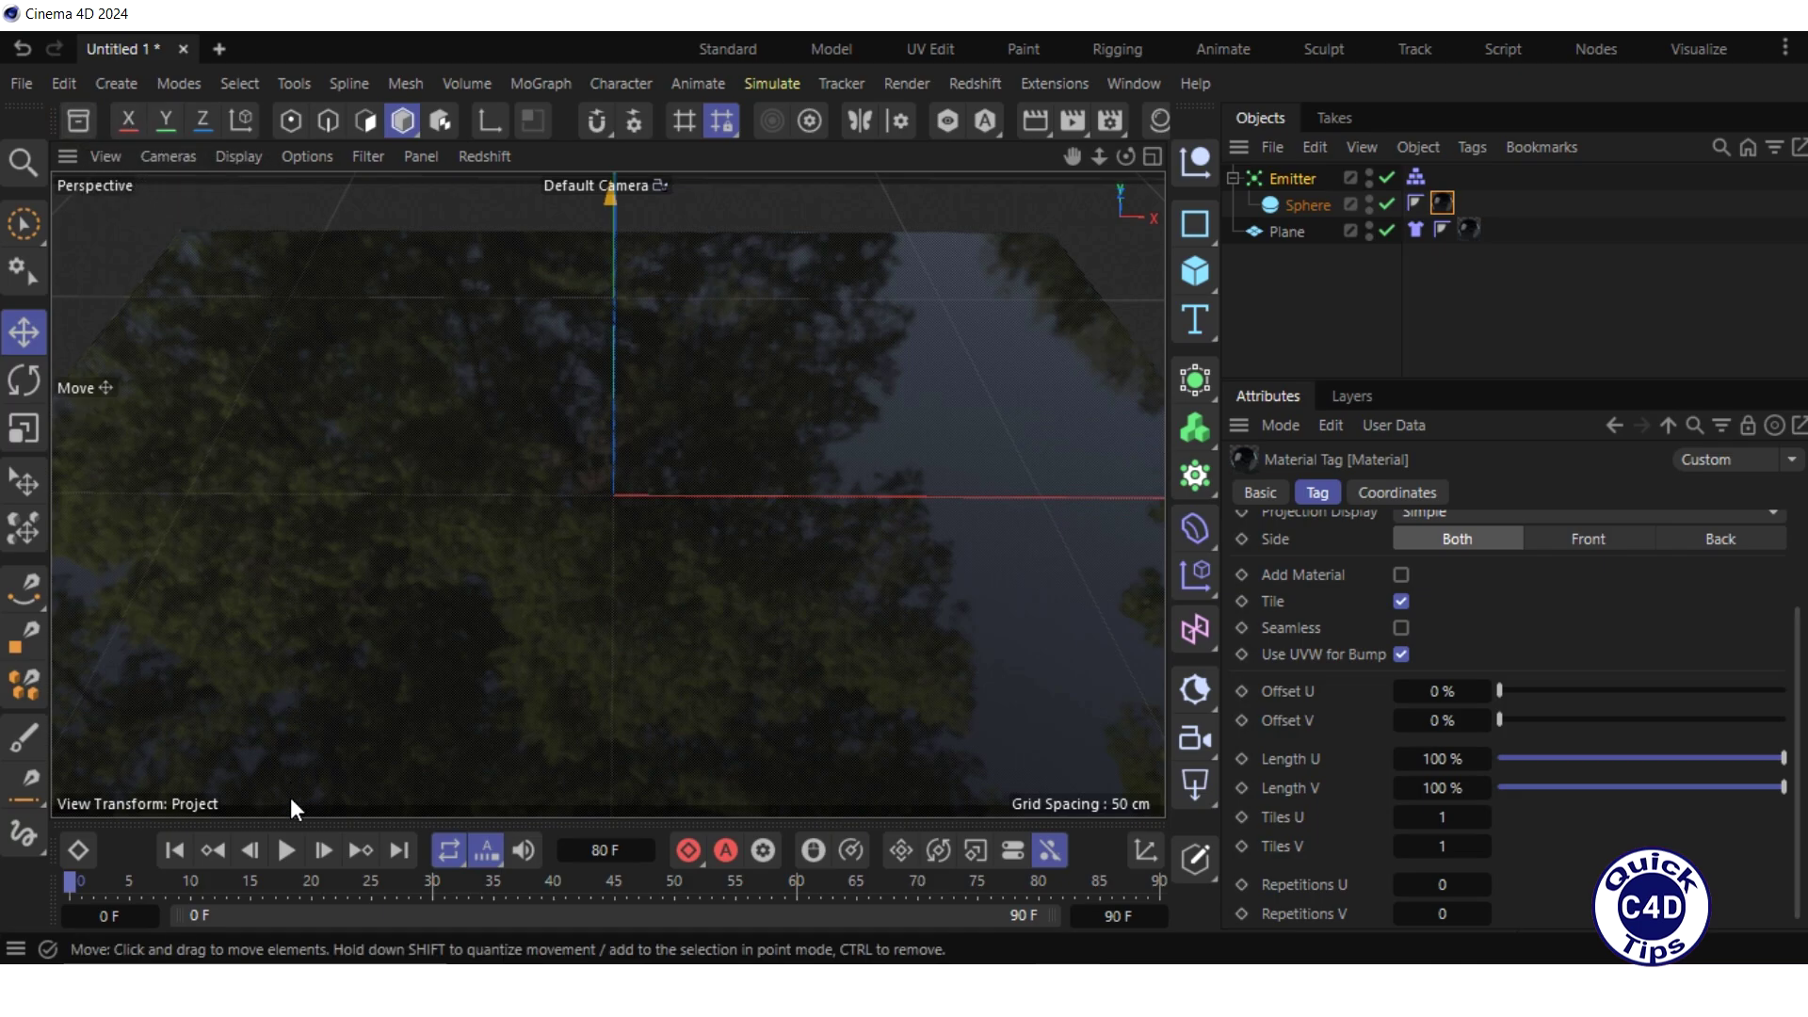
click(279, 849)
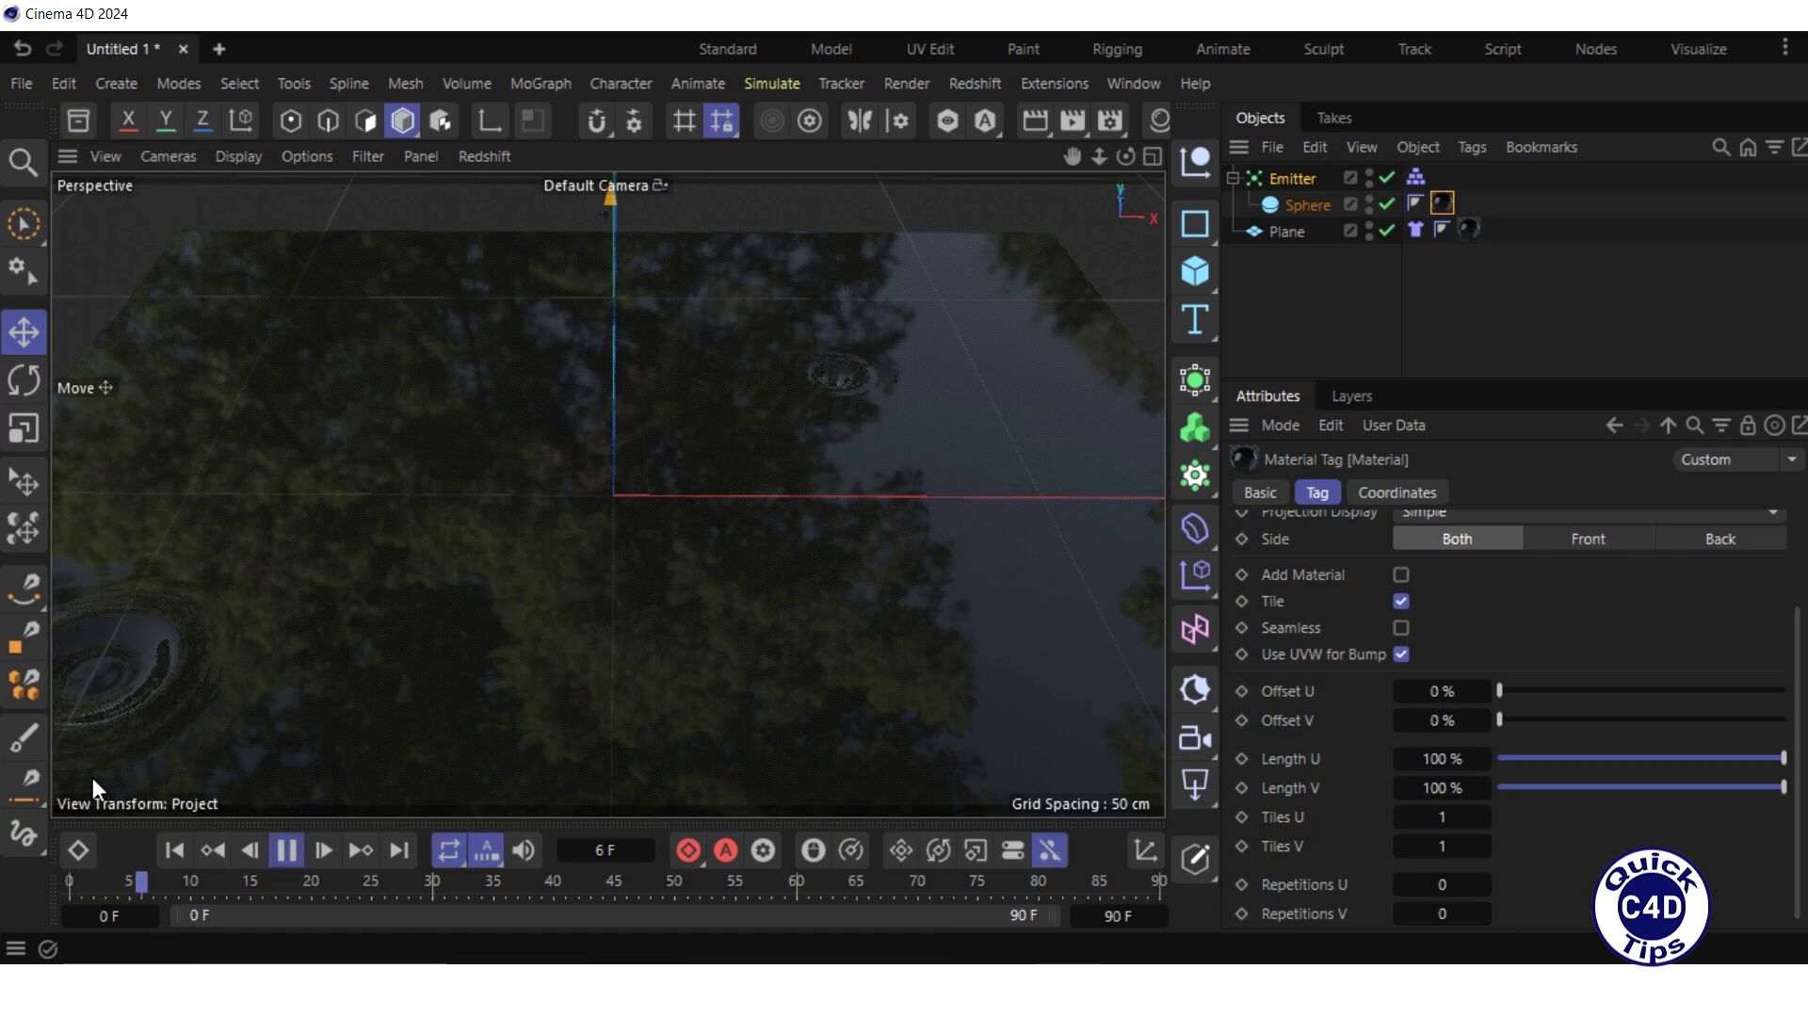